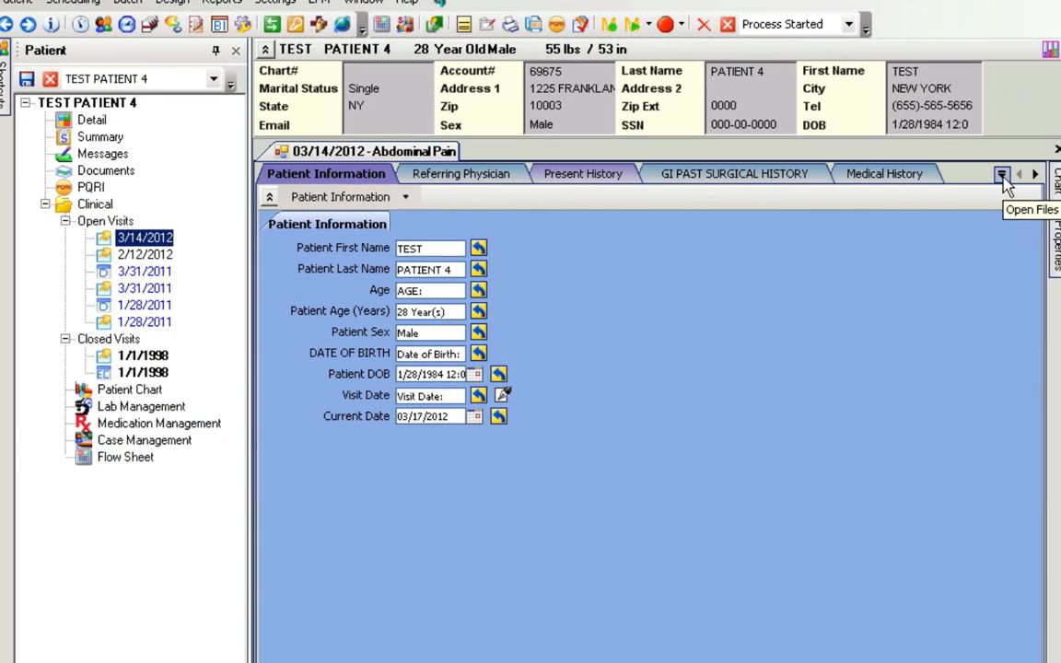
Open the visit's Assessment section and add Coronary Artery Disease as the first of today's assessments
left_click(1003, 177)
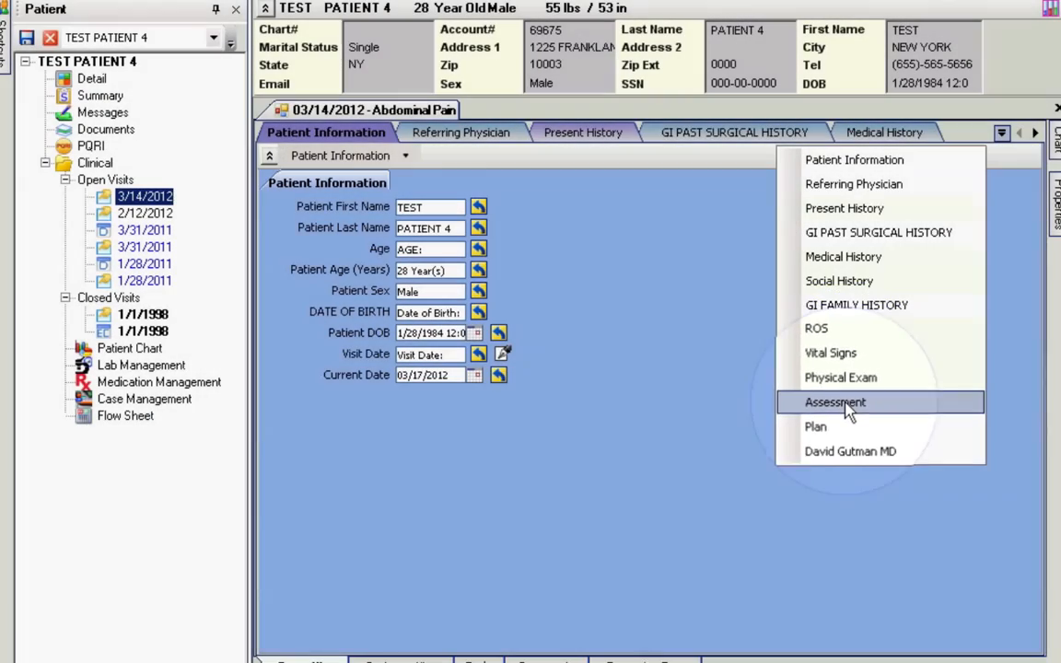
left_click(835, 403)
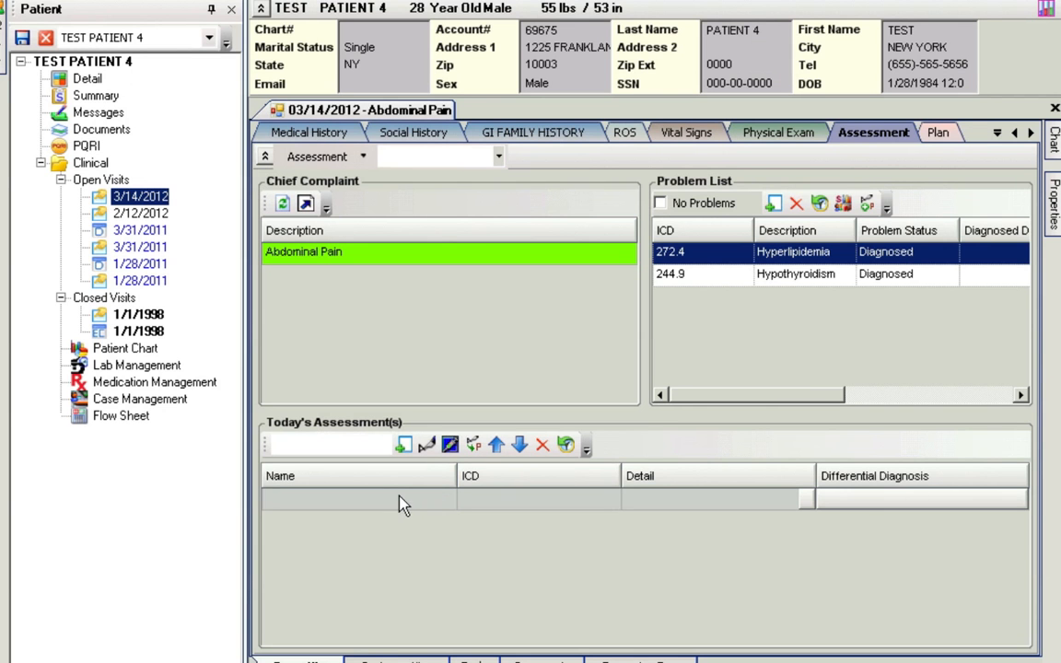
left_click(399, 497)
type("Coronary Artery Disease")
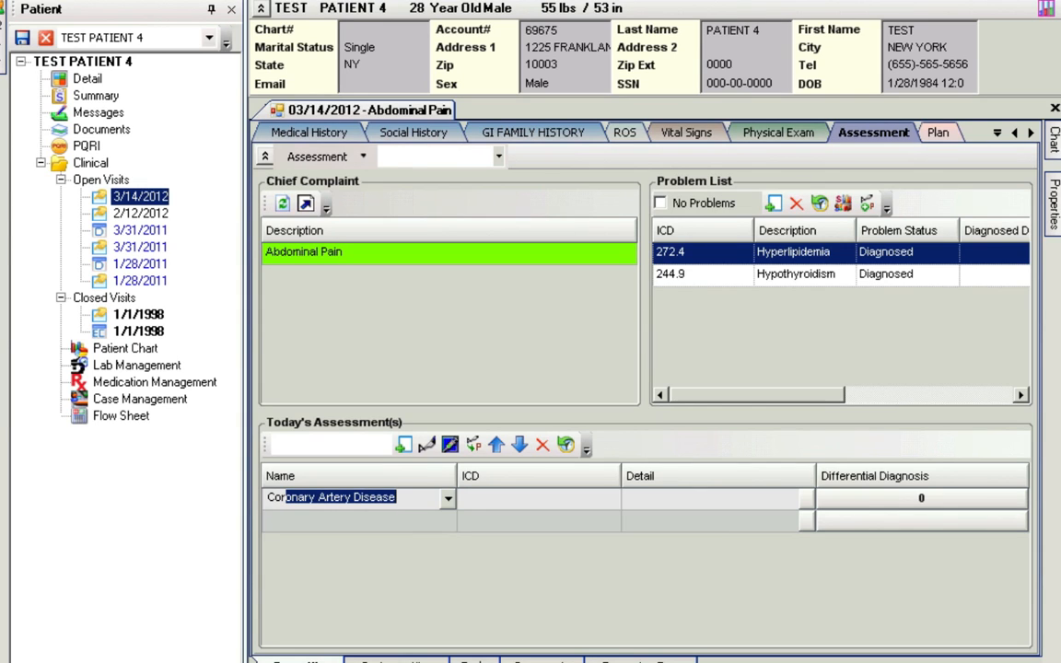
key("Tab")
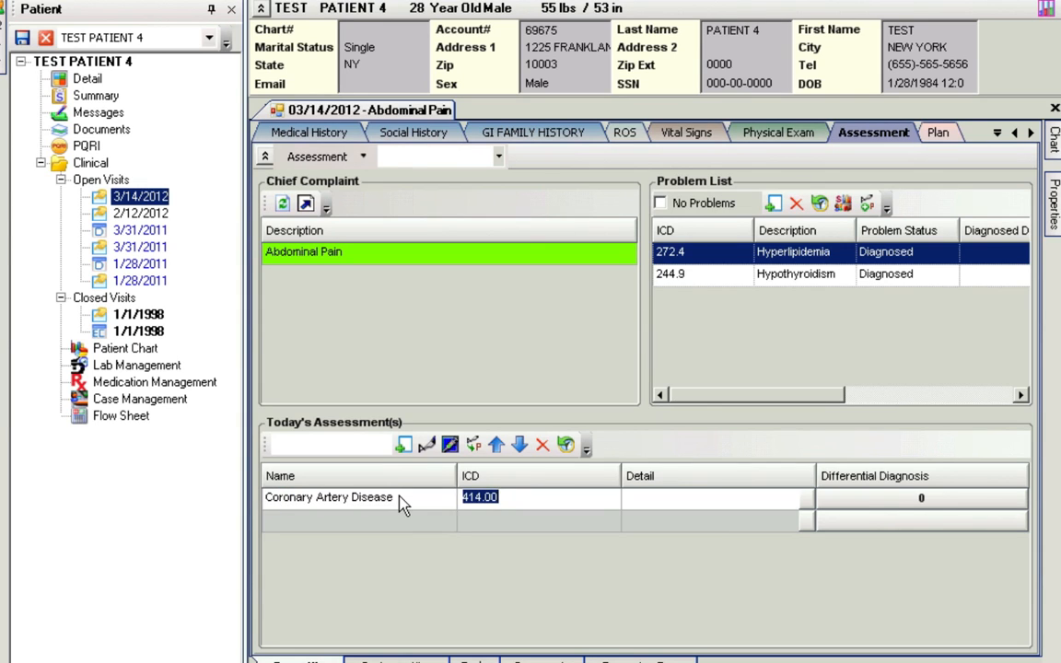
Add Hypertension as the second of today's assessments
left_click(364, 519)
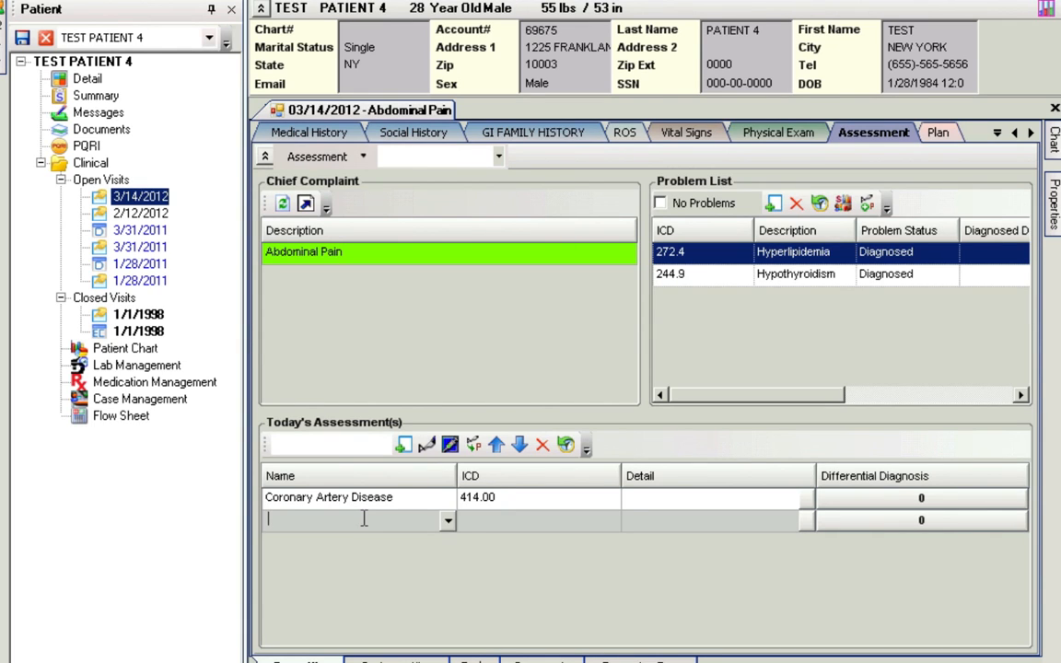
type("Hy")
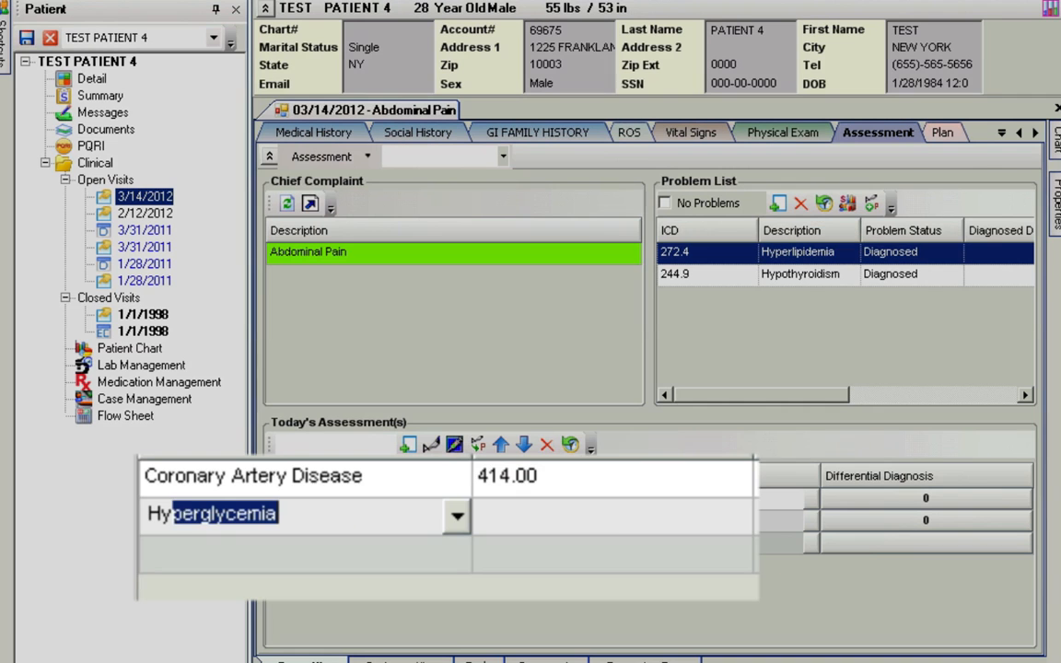
type("perr")
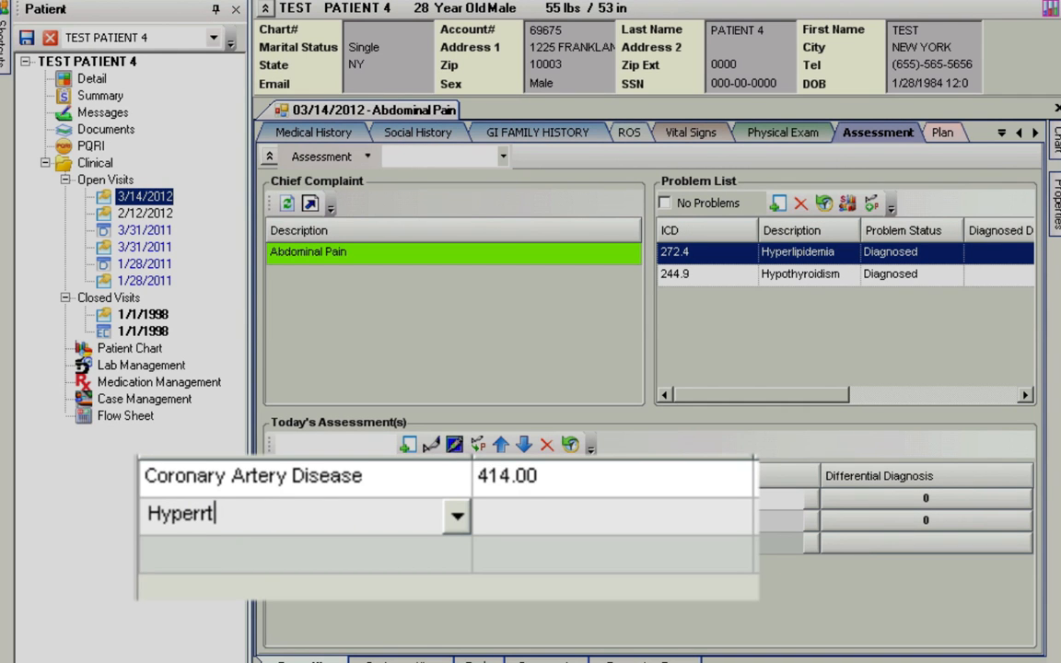
key("BackSpace")
type("t")
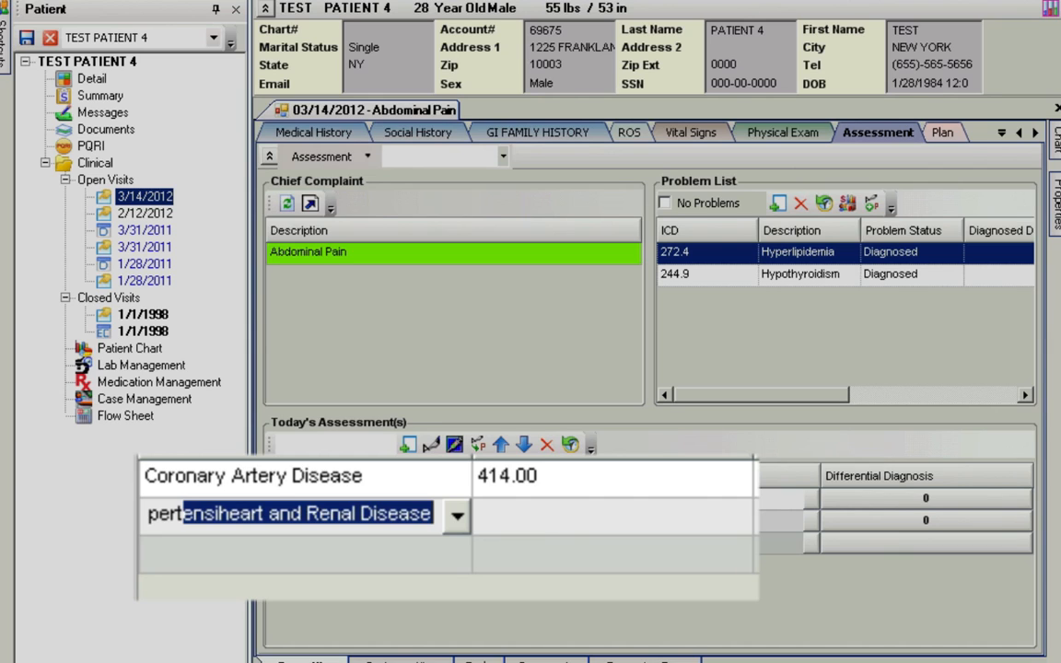
type("ensio")
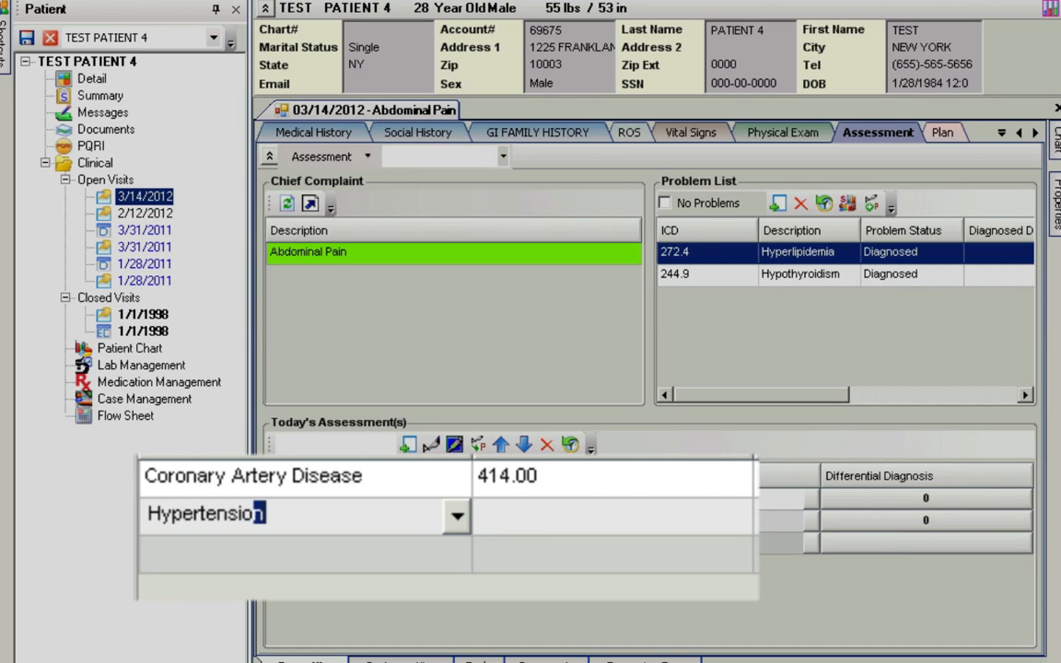
key("Tab")
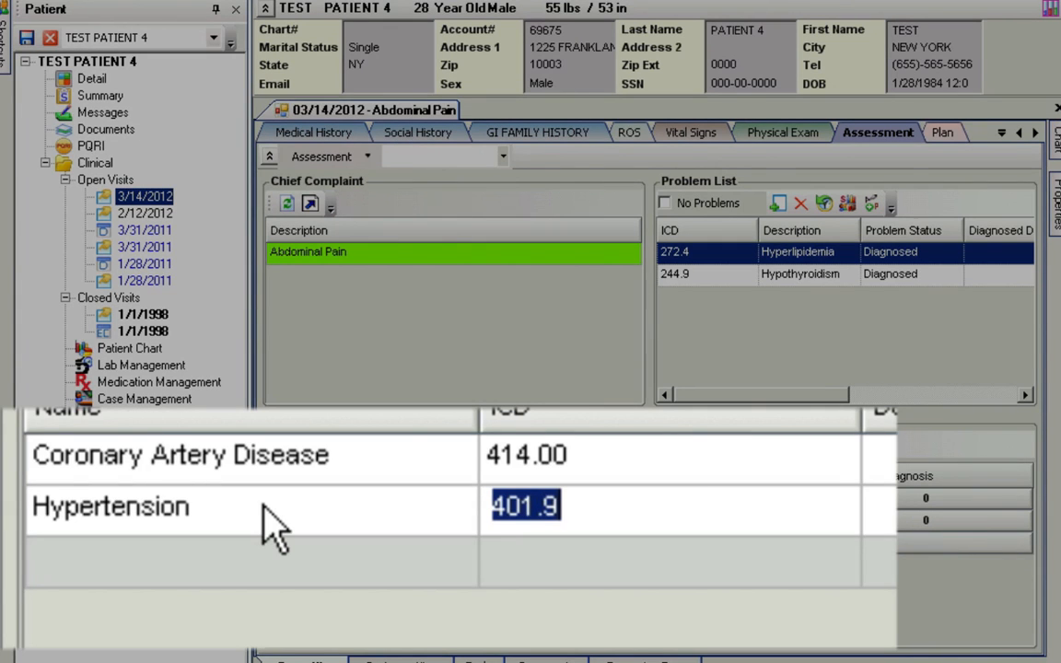
Add DIABETES as the third of today's assessments
left_click(175, 575)
type("DIABETES")
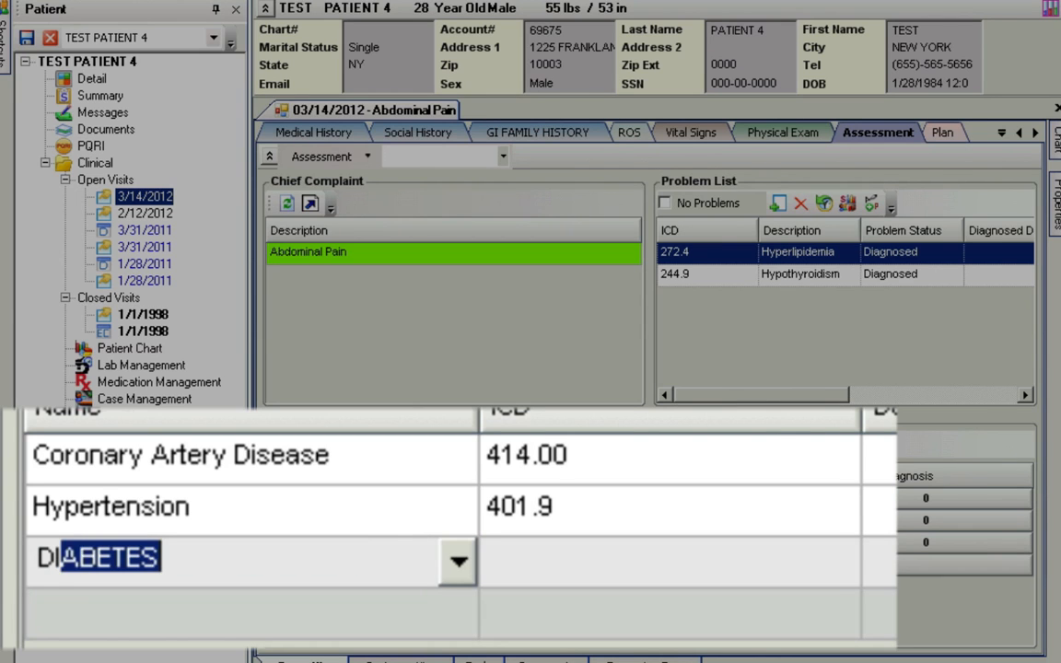
key("Tab")
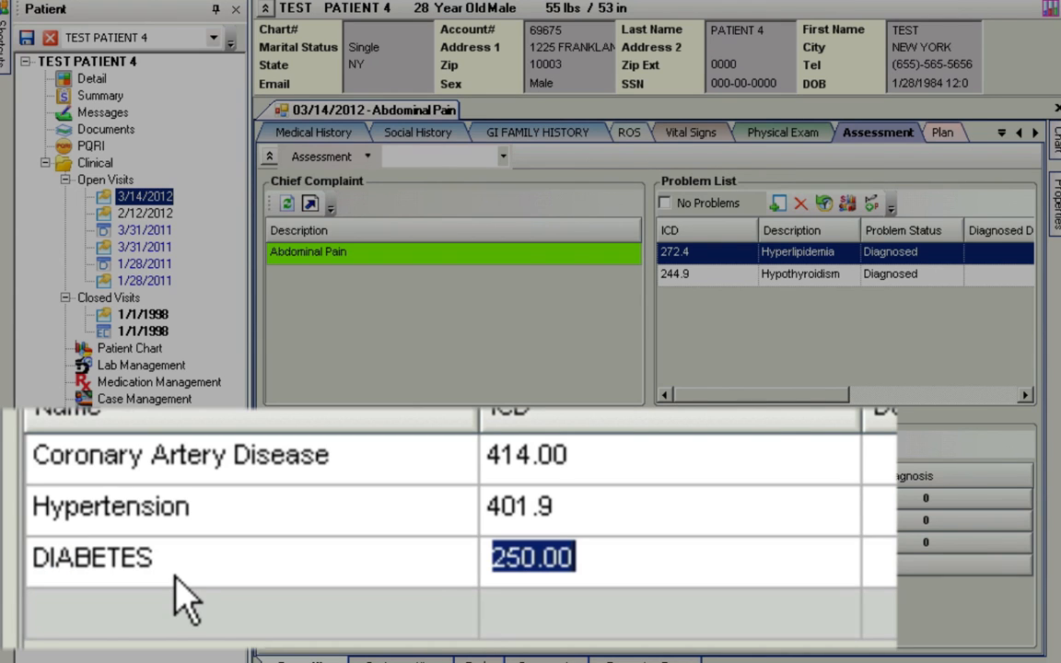
Try to add "S/P stent" as the name of the fourth assessment
key("Tab")
key("Tab")
type("S/")
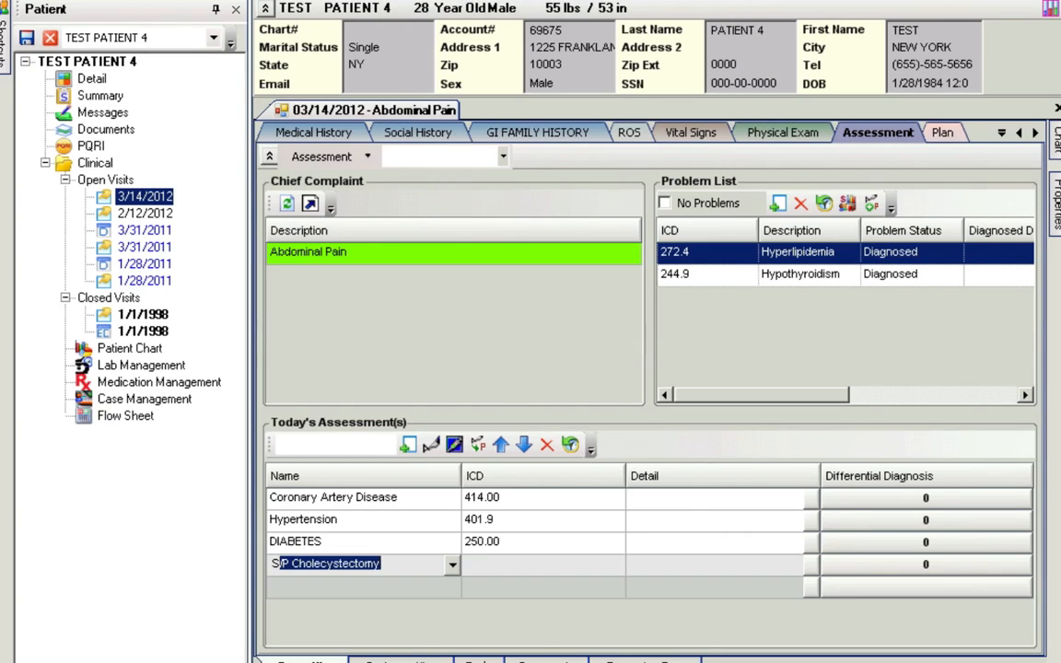
type("P ")
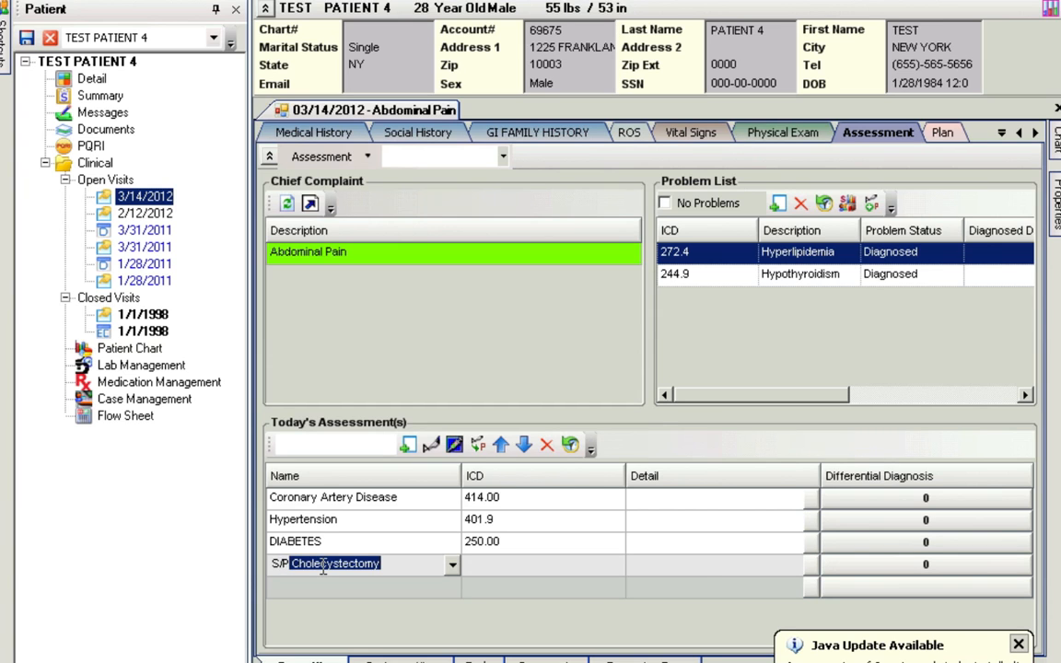
type("sten")
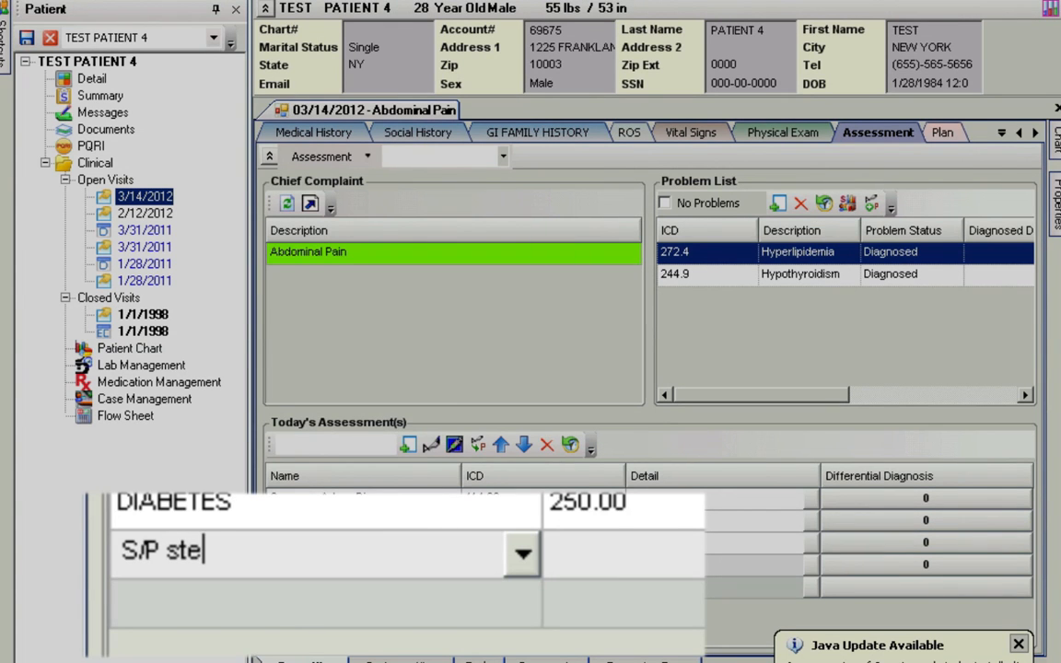
type("t")
key("Tab")
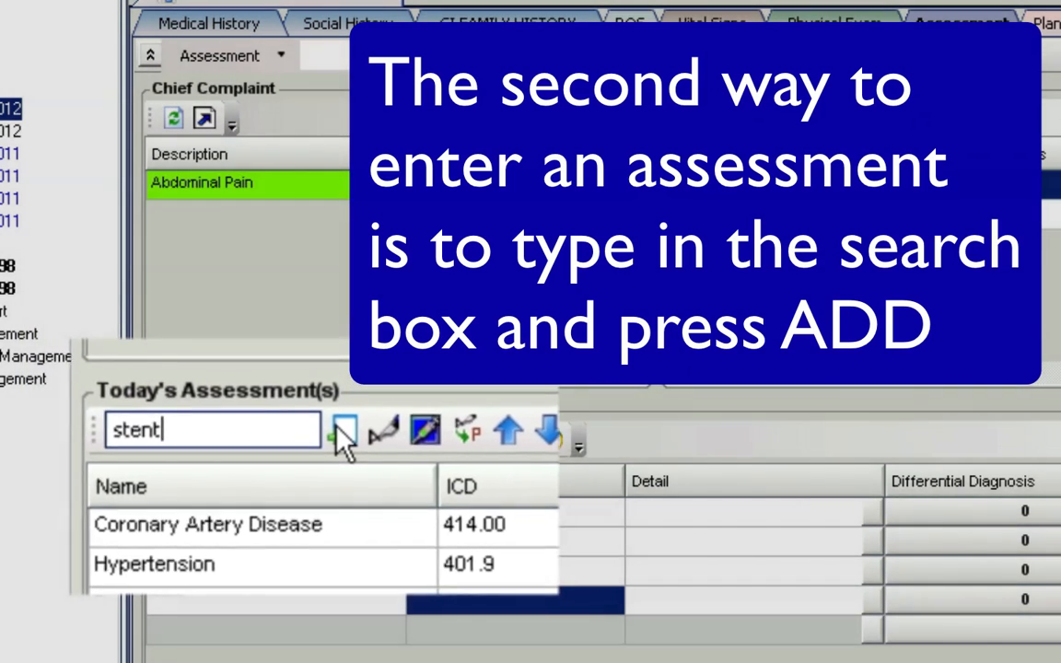
Look up "stent" in the assessment library and add Cardiac Stent to today's assessments
left_click(335, 441)
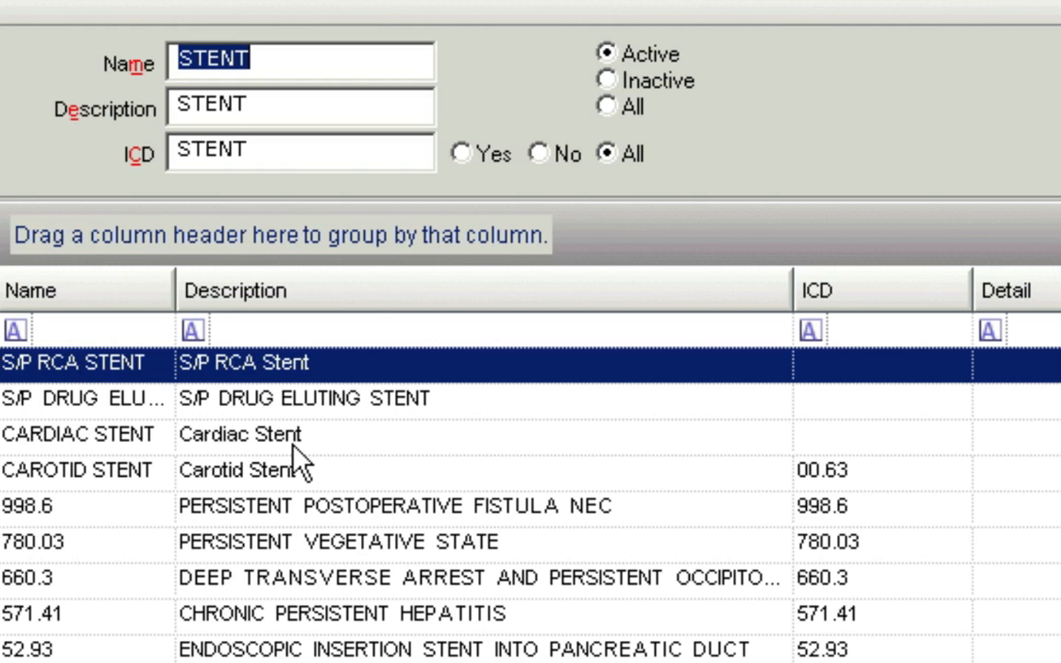
left_click(293, 445)
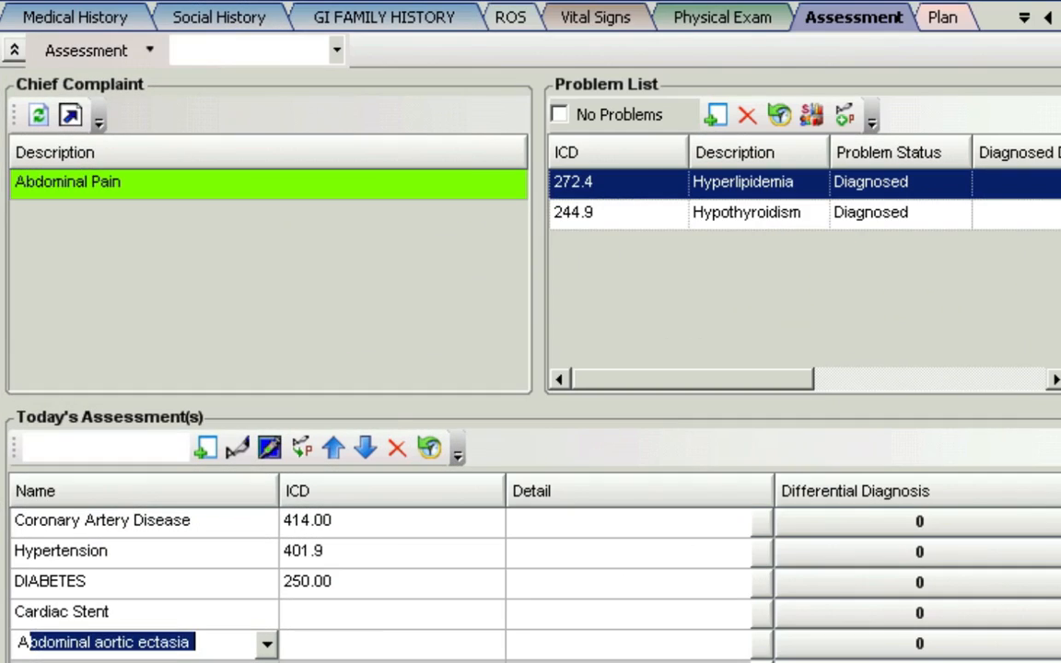
Try "Atherosc" as a quick entry in the next assessment row, and look up "atherosc" in the assessment library instead
type("therosc")
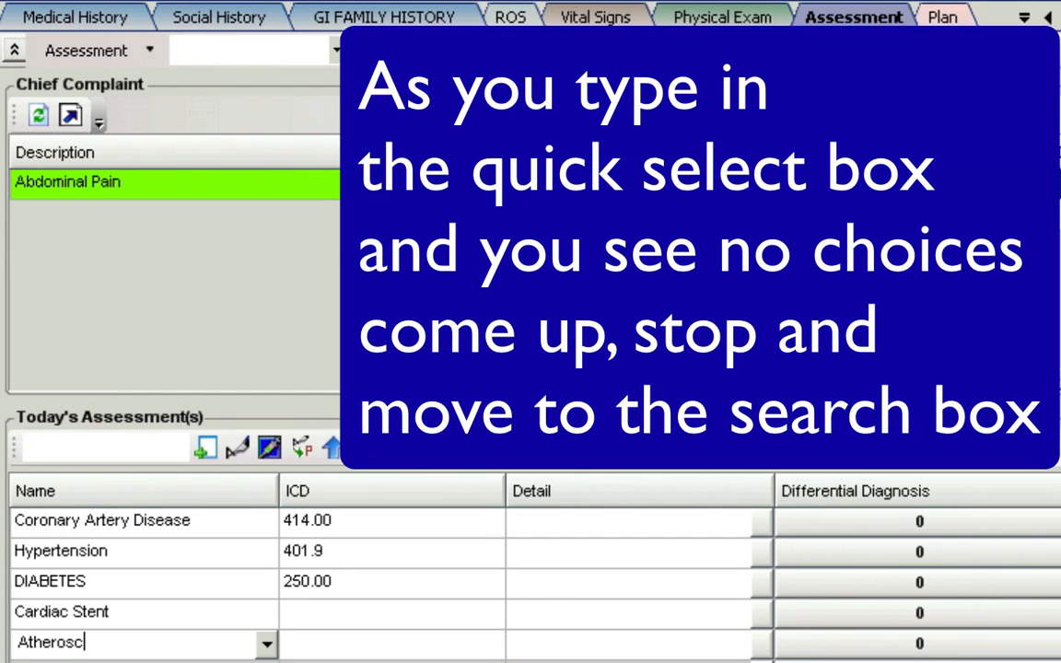
left_click(86, 446)
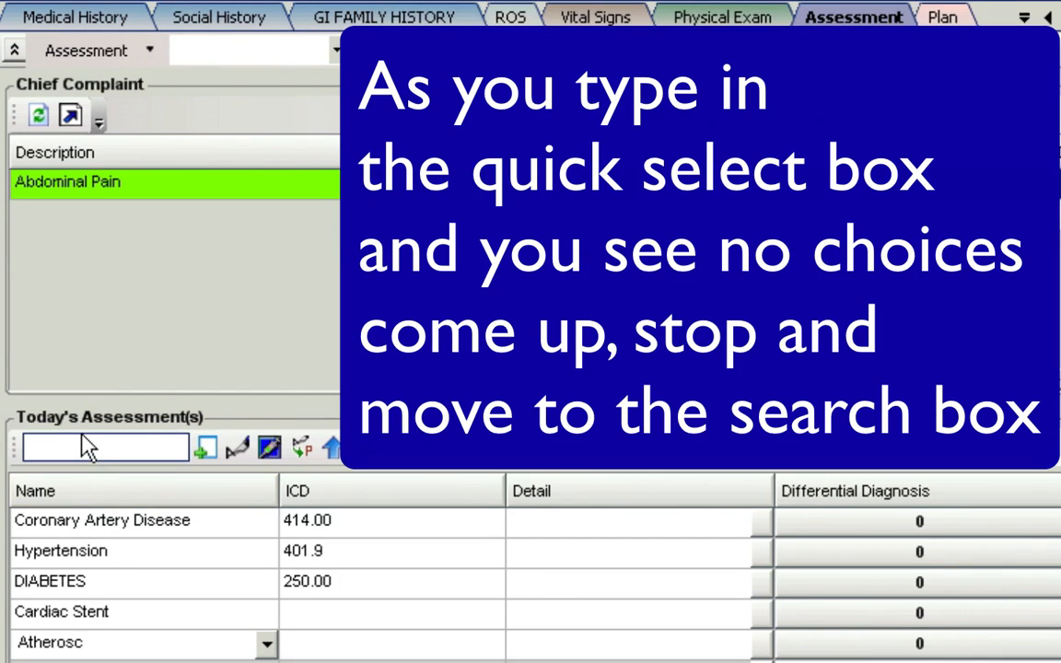
type("at")
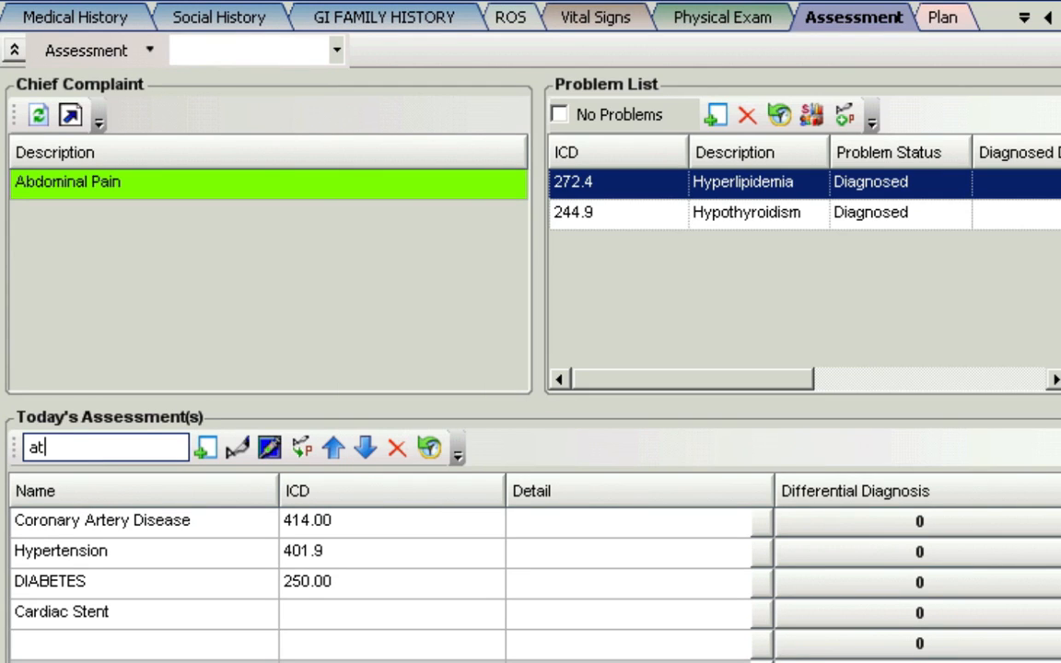
type("hero")
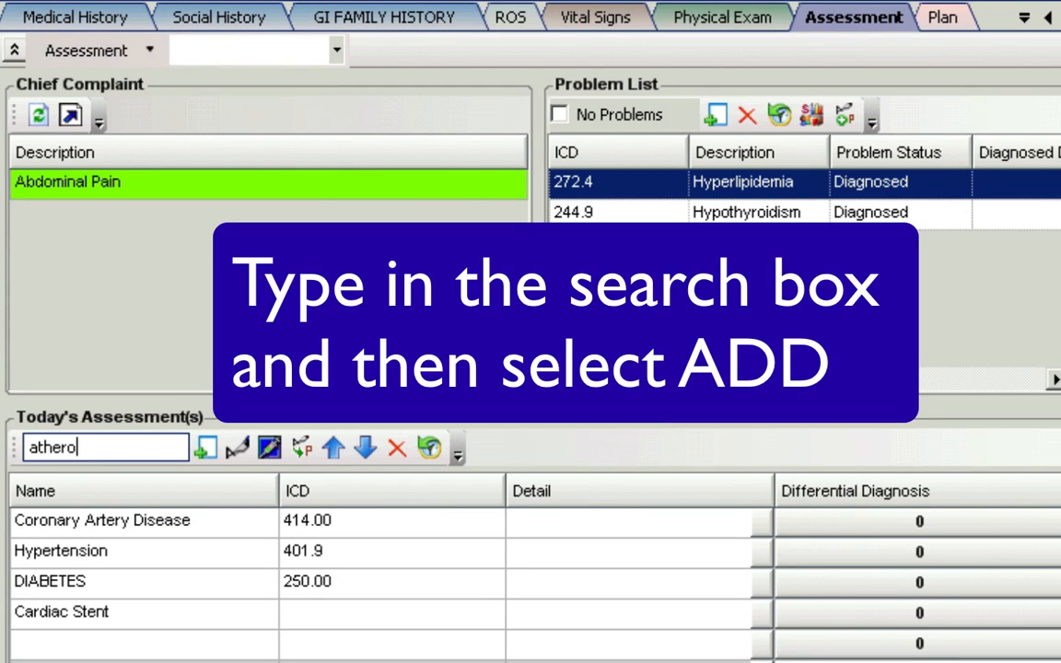
type("sc")
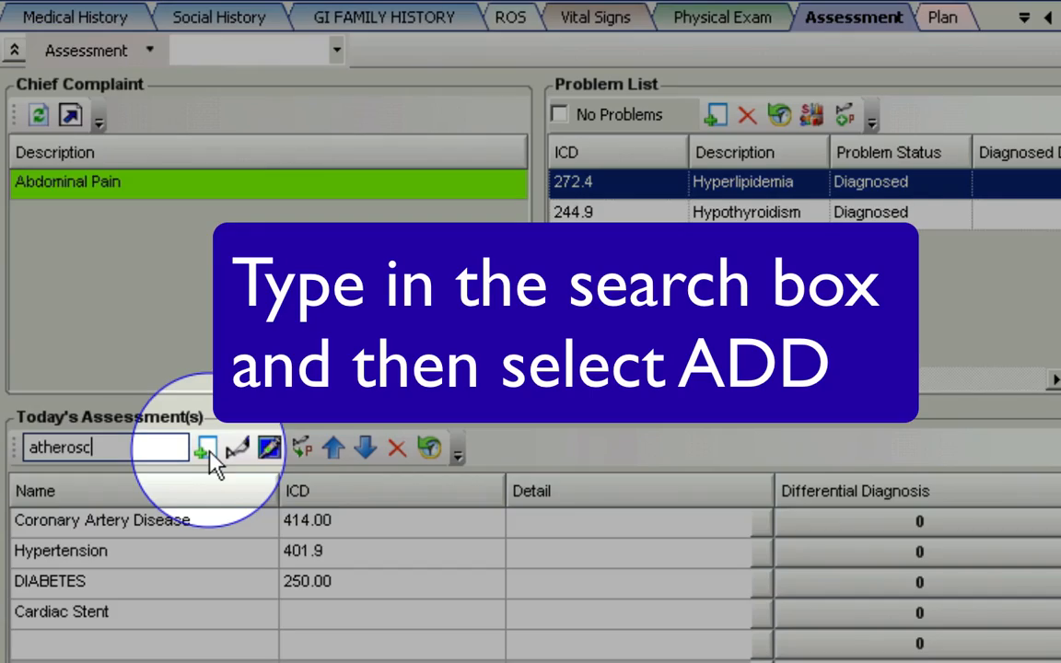
left_click(207, 450)
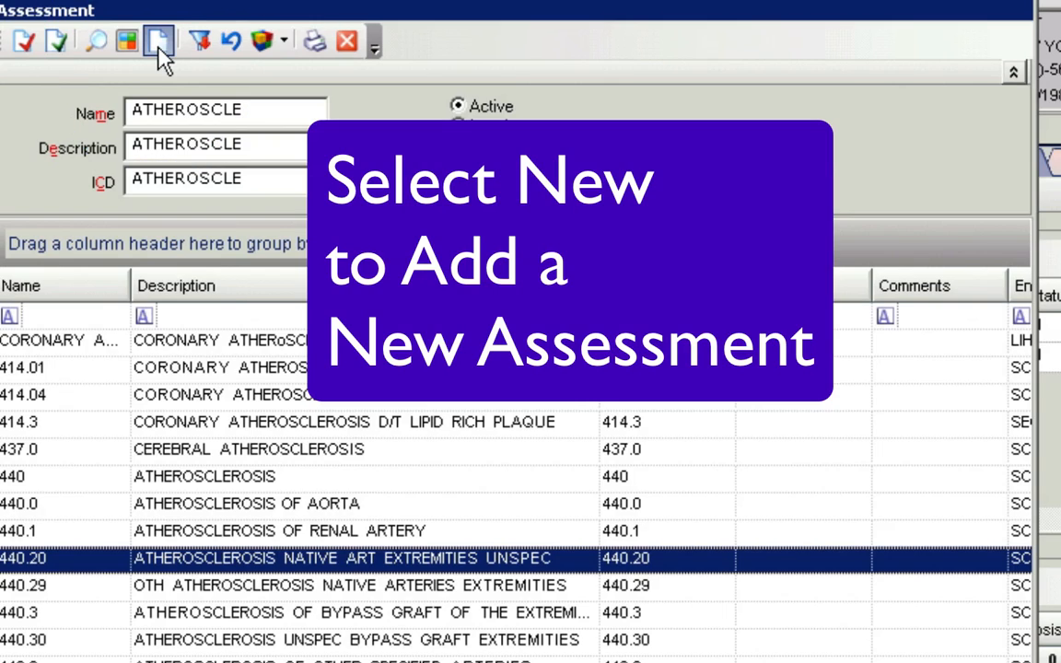
Start a new assessment definition with the description "Atherosclerotic Peripheral Vascular Disease"
left_click(159, 43)
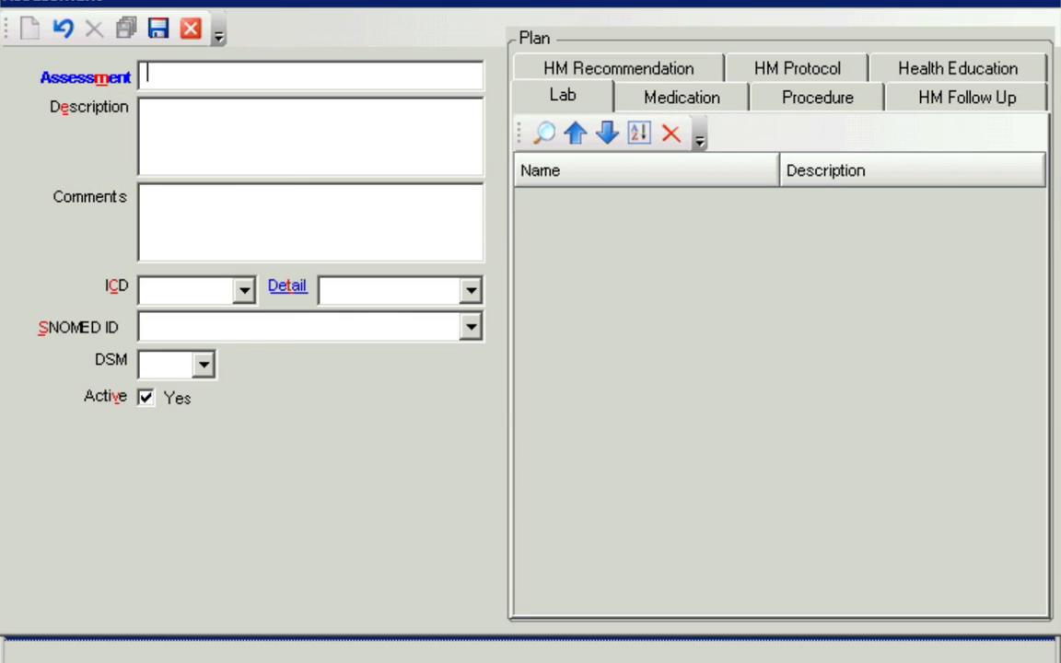
left_click(153, 112)
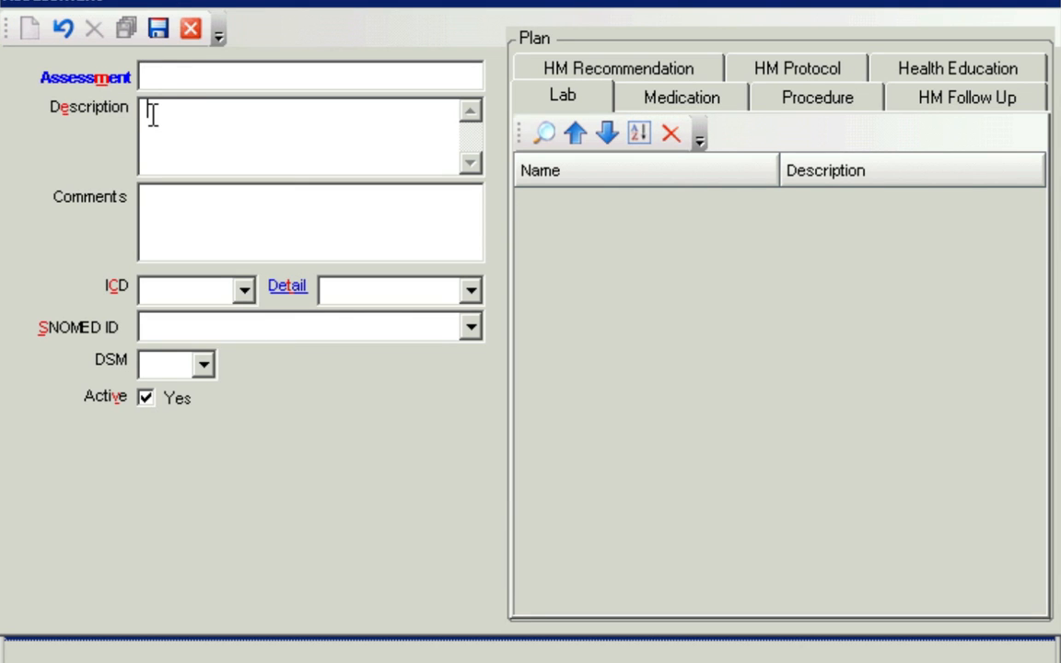
type("Atherosc")
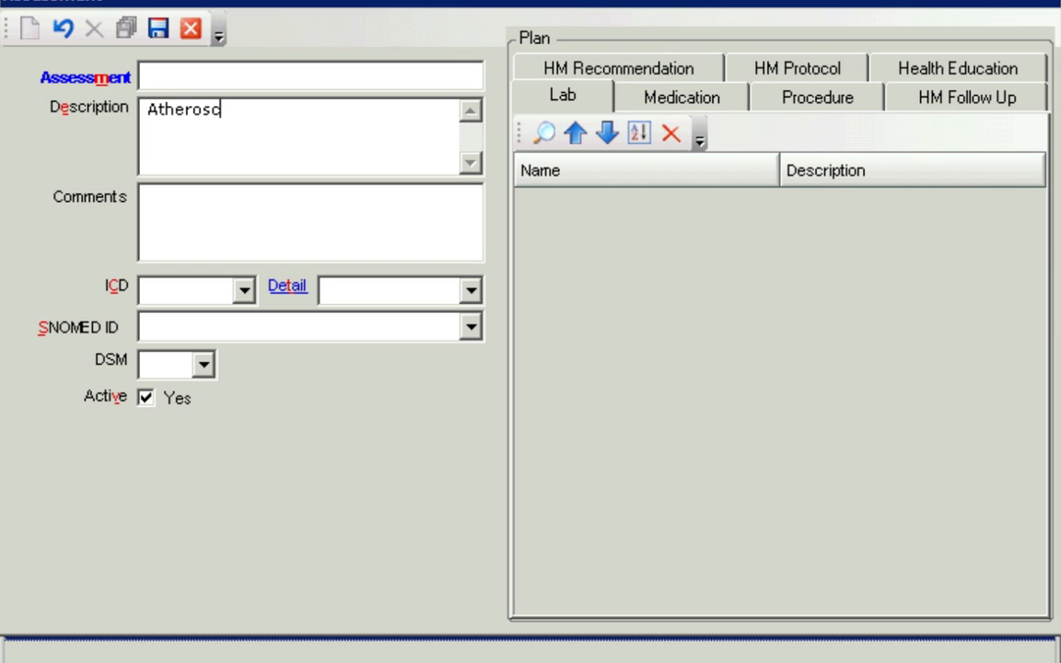
type("lerotic ")
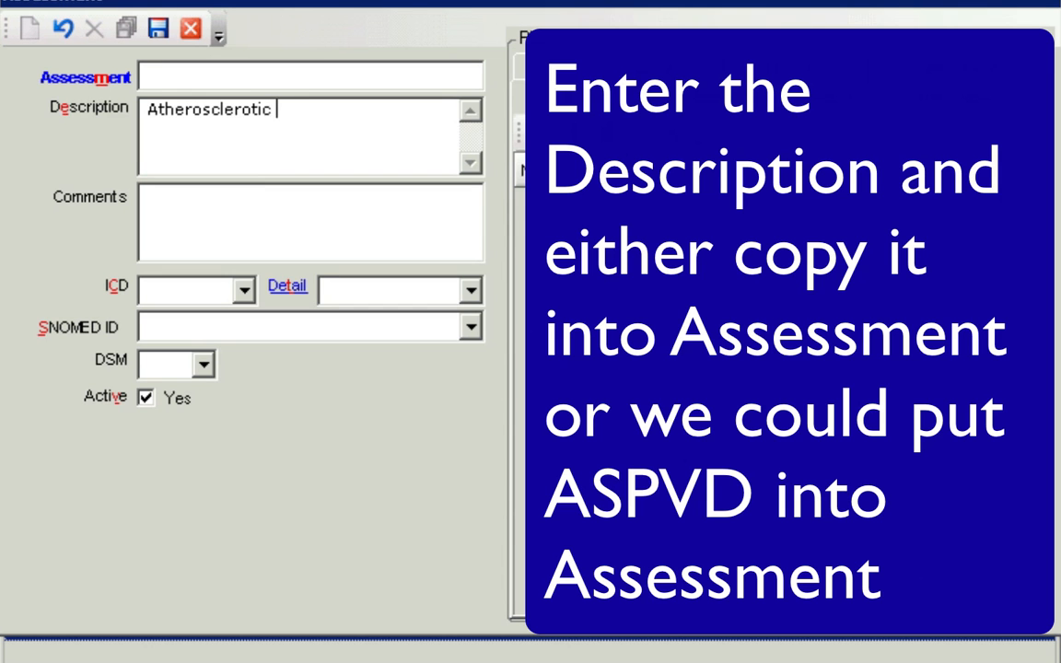
type("Peripheral Vasc")
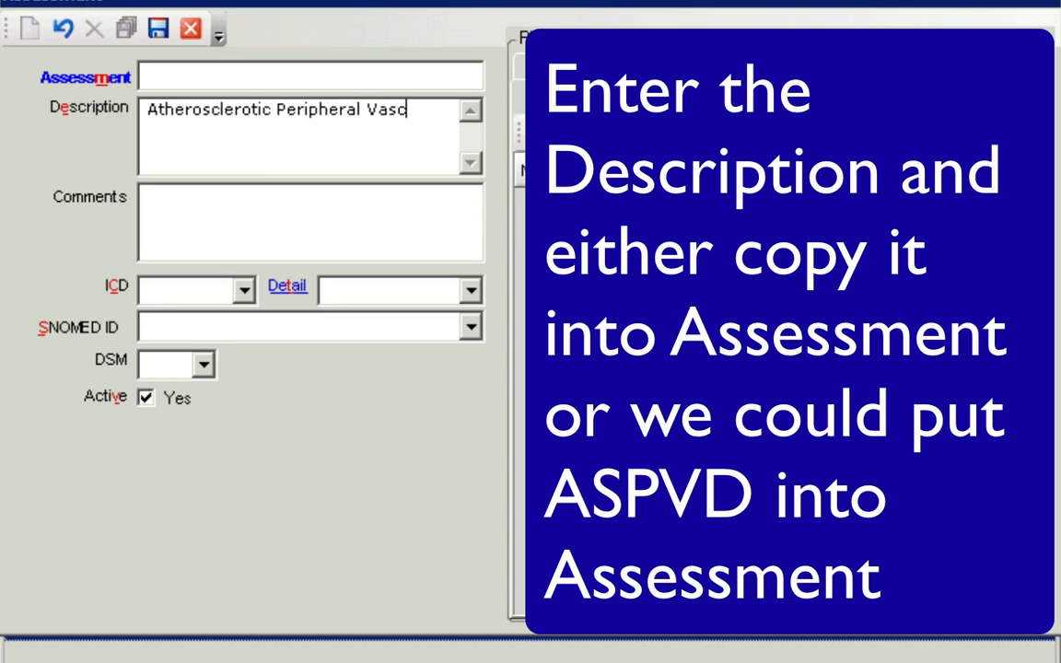
type("ular DIse")
key("BackSpace")
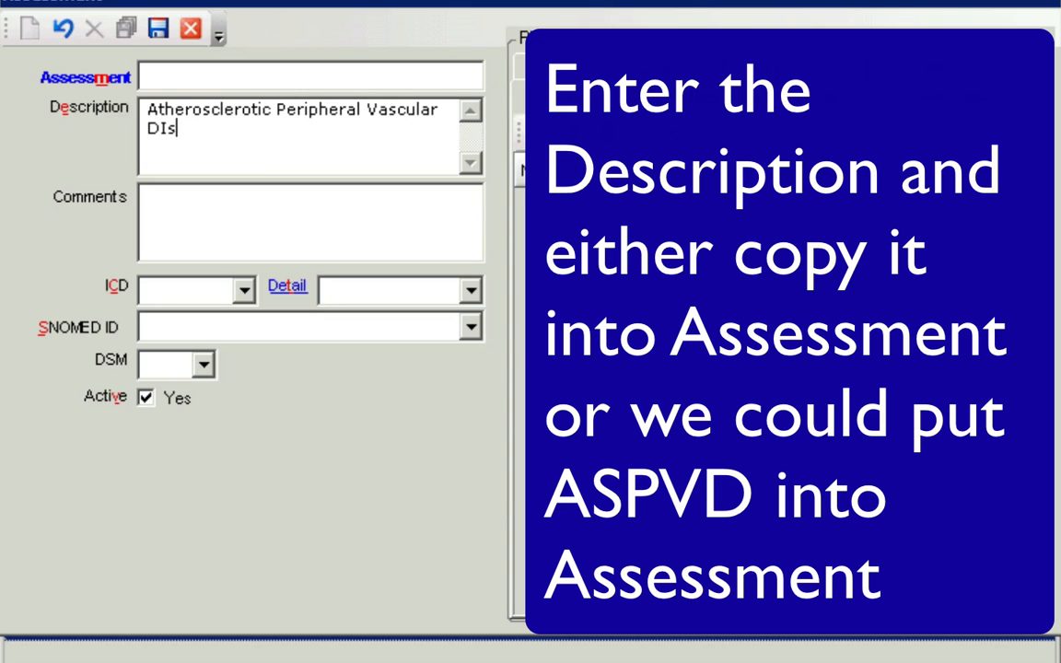
key("BackSpace")
key("BackSpace")
type("isease")
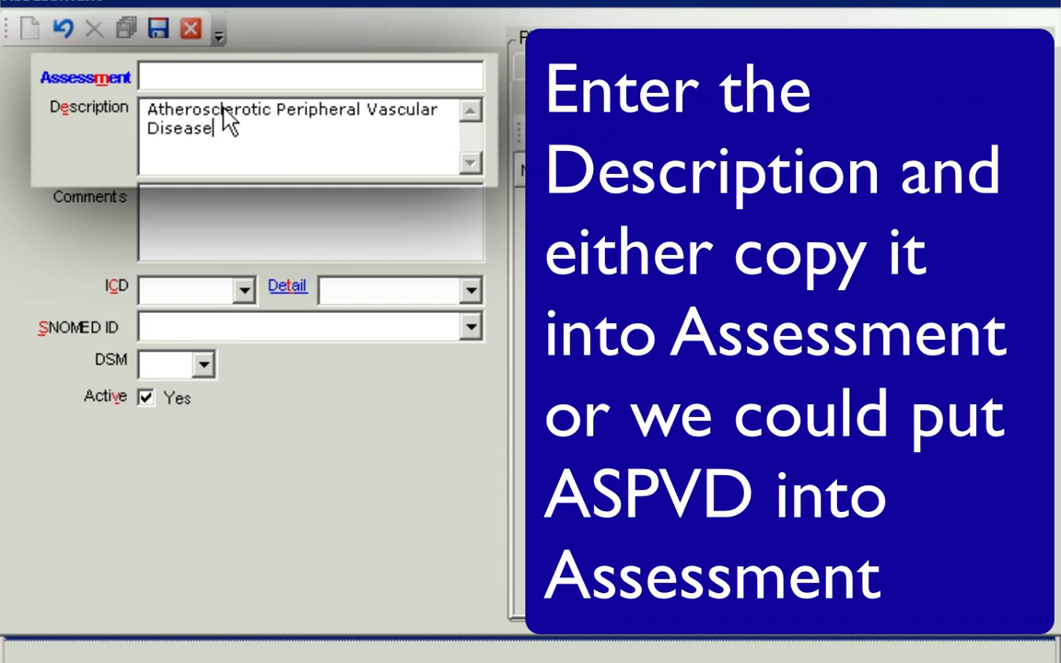
Copy the description text into the new definition's Assessment name as "ATHEROSCLEROTIC PERIPHERAL VAS"
left_click_drag(234, 127, 83, 92)
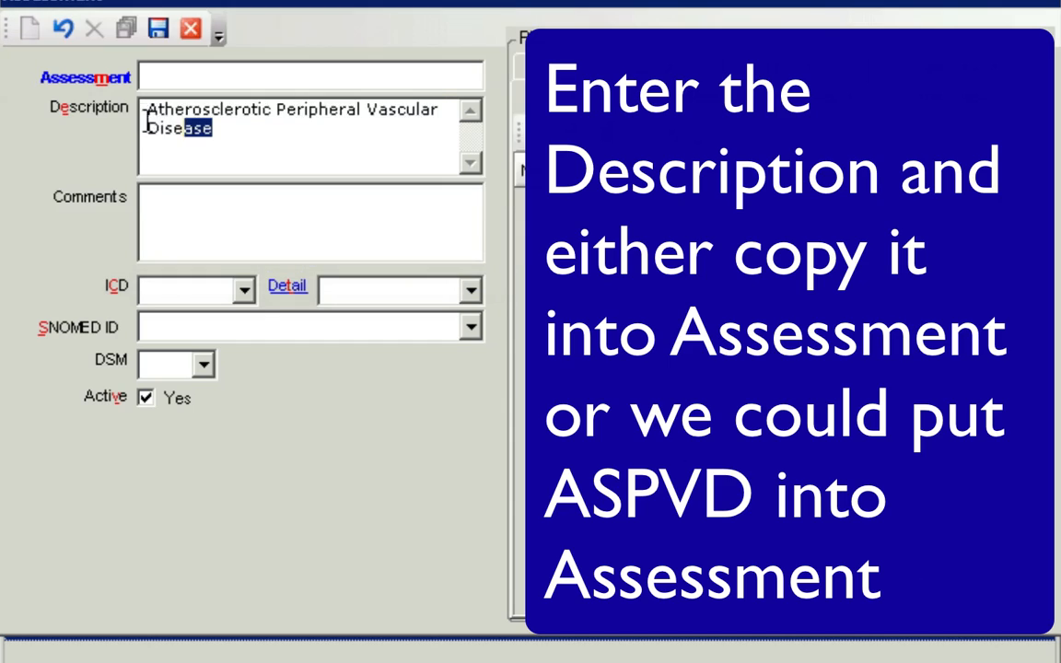
left_click_drag(189, 128, 89, 101)
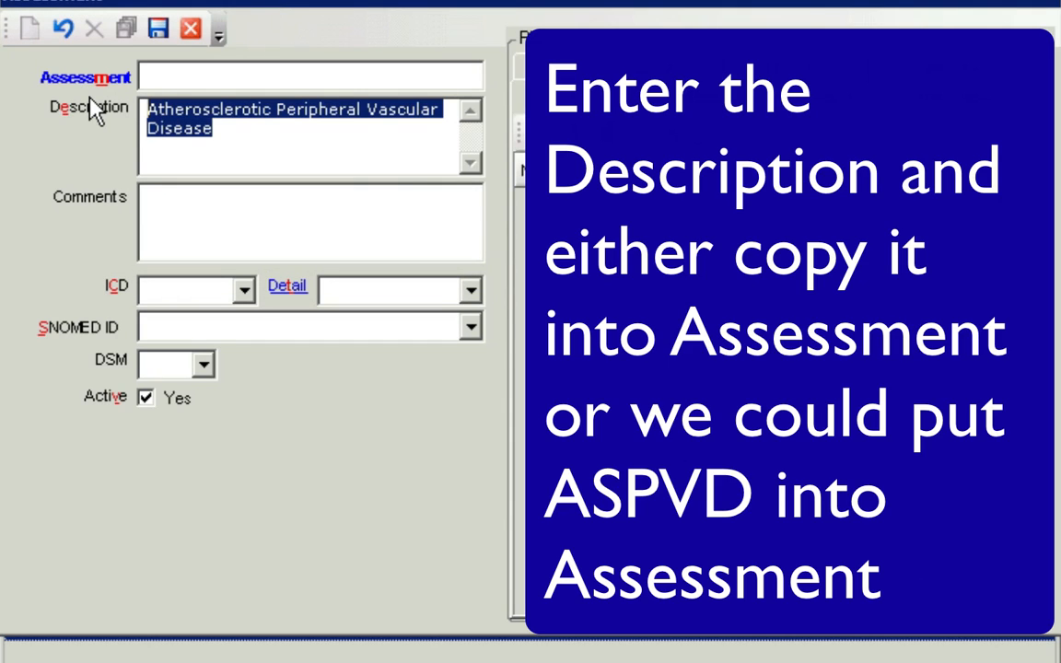
left_click(161, 73)
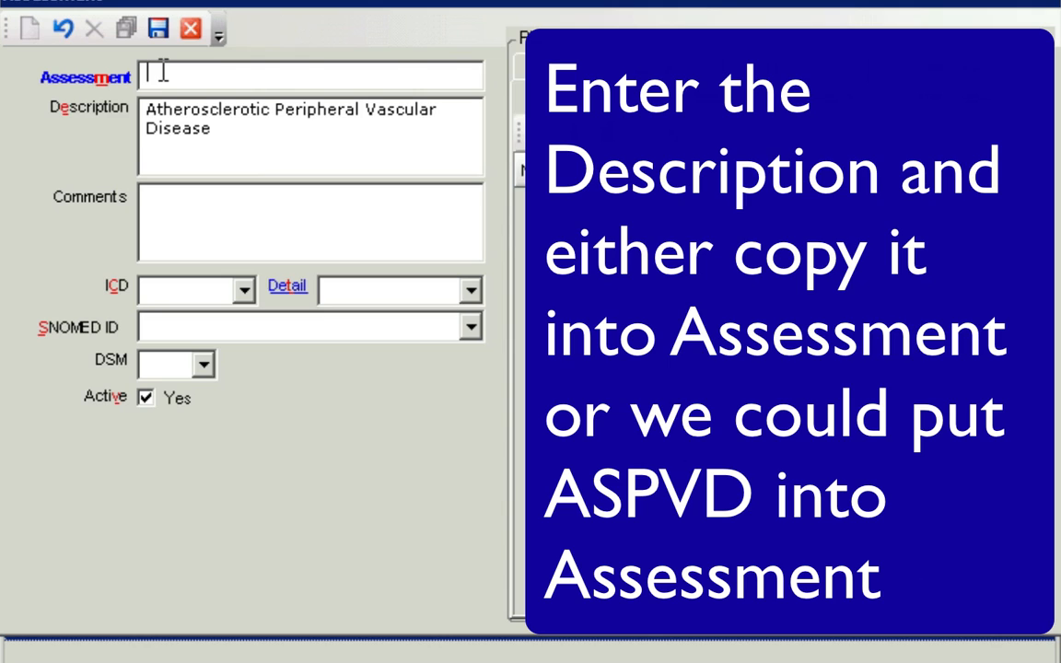
type("ATHEROSCLEROTIC PERIPHERAL VAS")
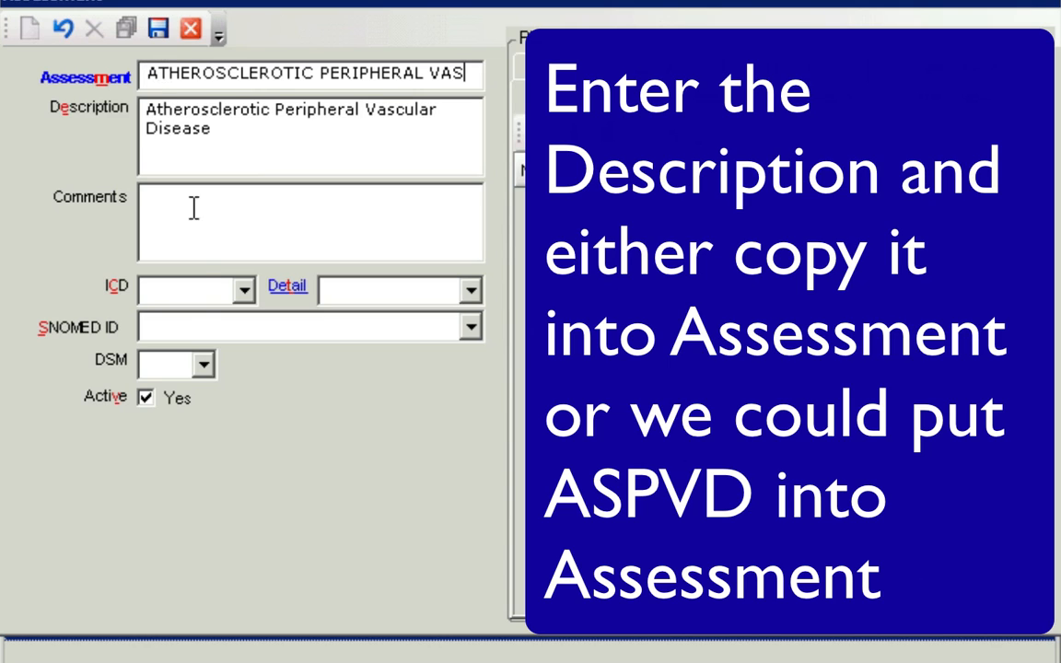
Save the new Atherosclerotic Peripheral Vascular Disease definition with ICD code 440.20 and add it to today's assessments
left_click(187, 293)
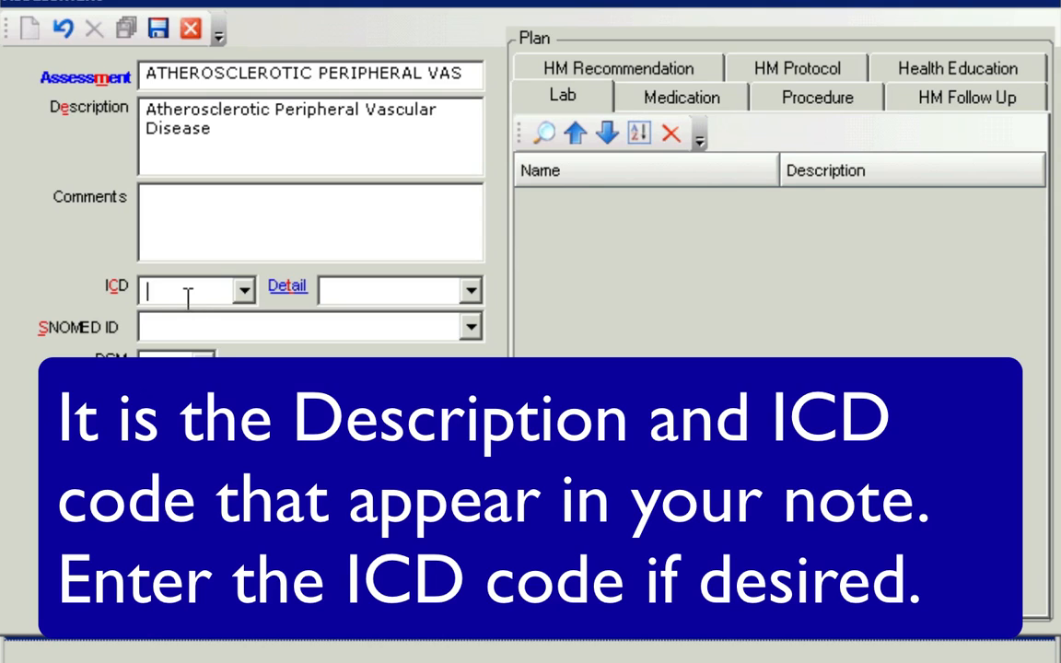
type("440")
type(".20")
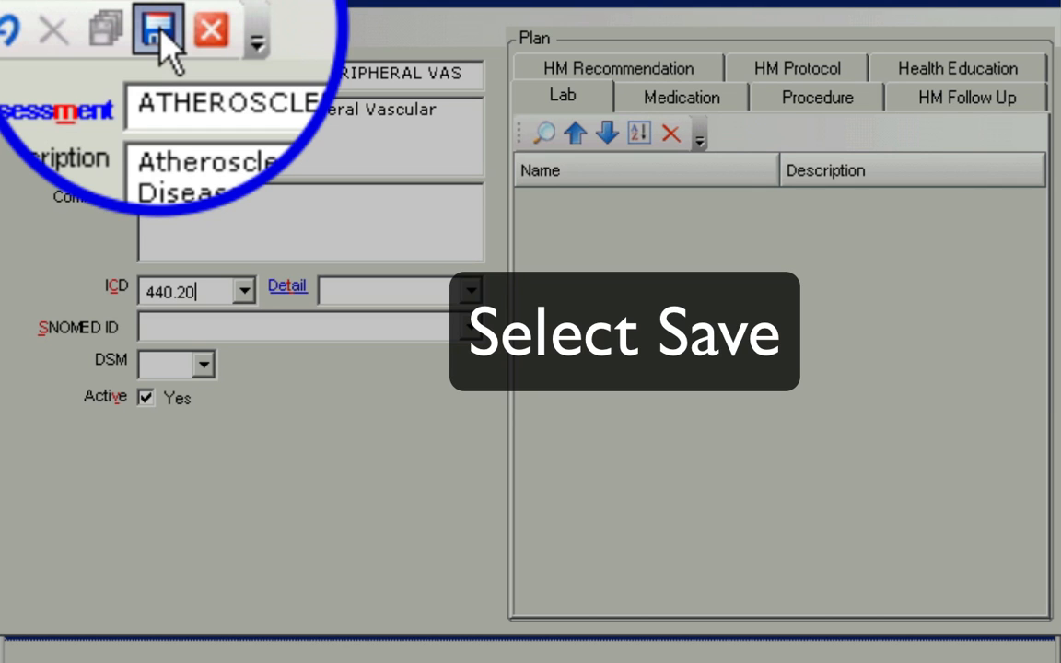
left_click(156, 29)
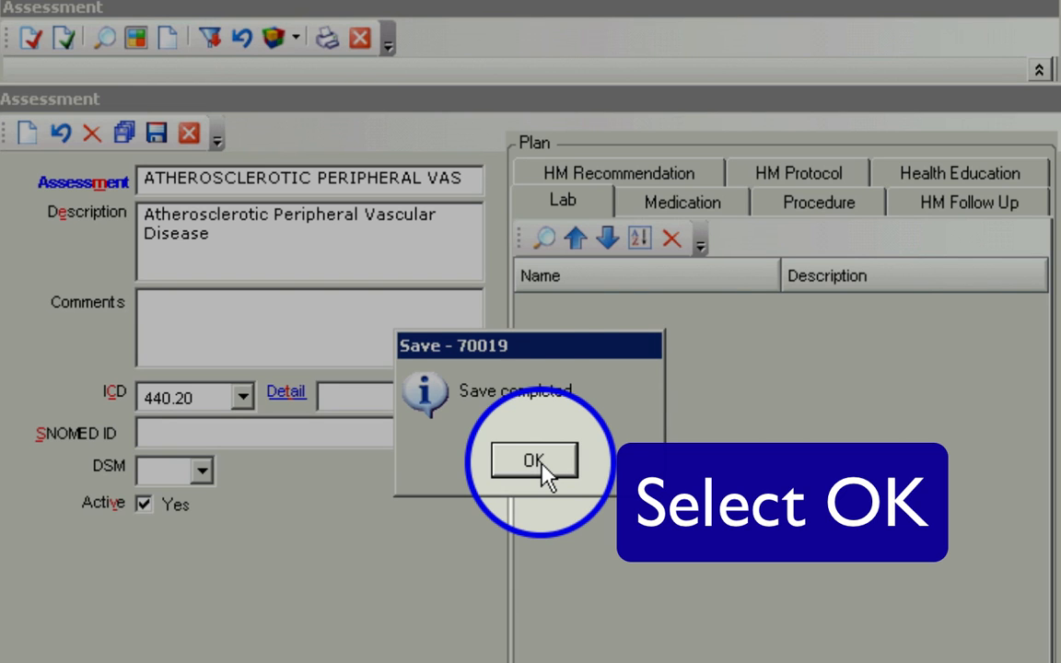
left_click(534, 462)
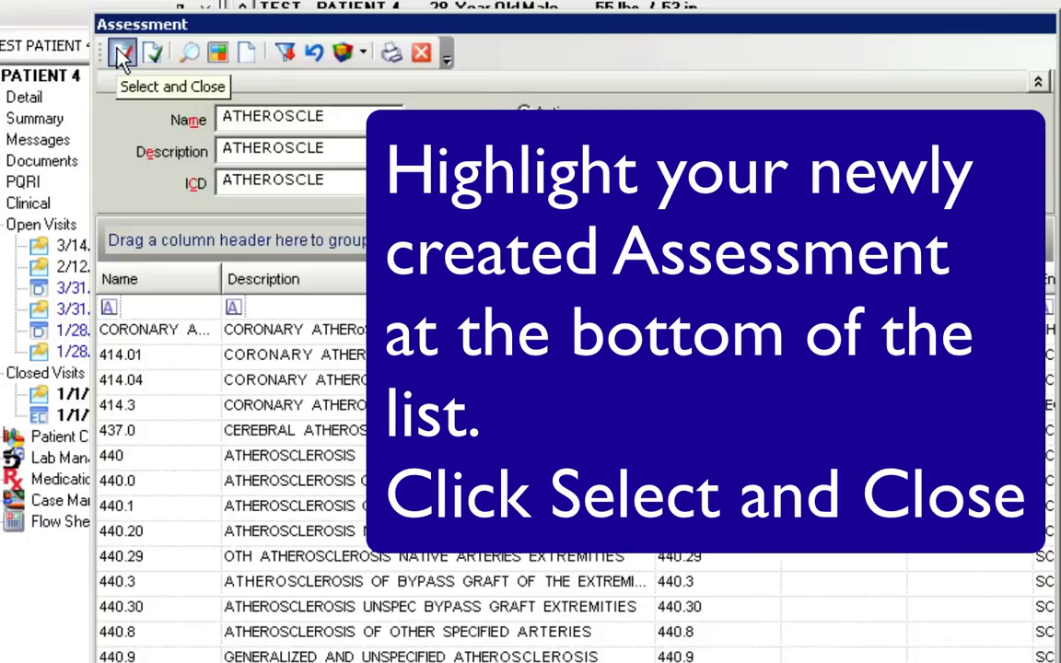
left_click(124, 50)
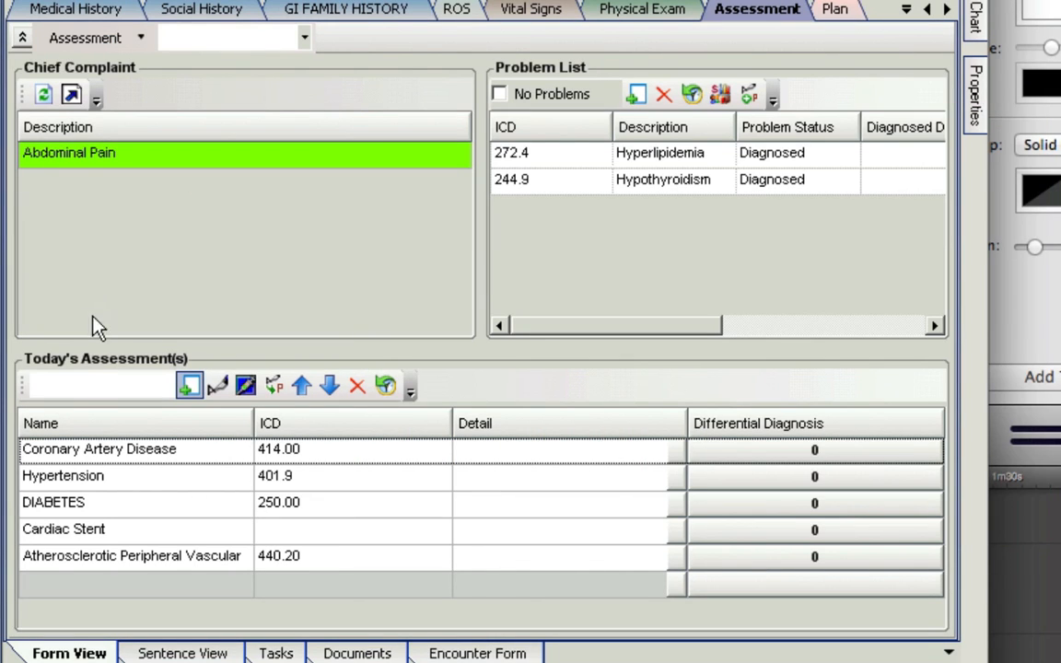
Enter Diabetic Peripheral Vascular Disease for today's assessments and set its new definition's ICD code to 250.71
left_click(79, 396)
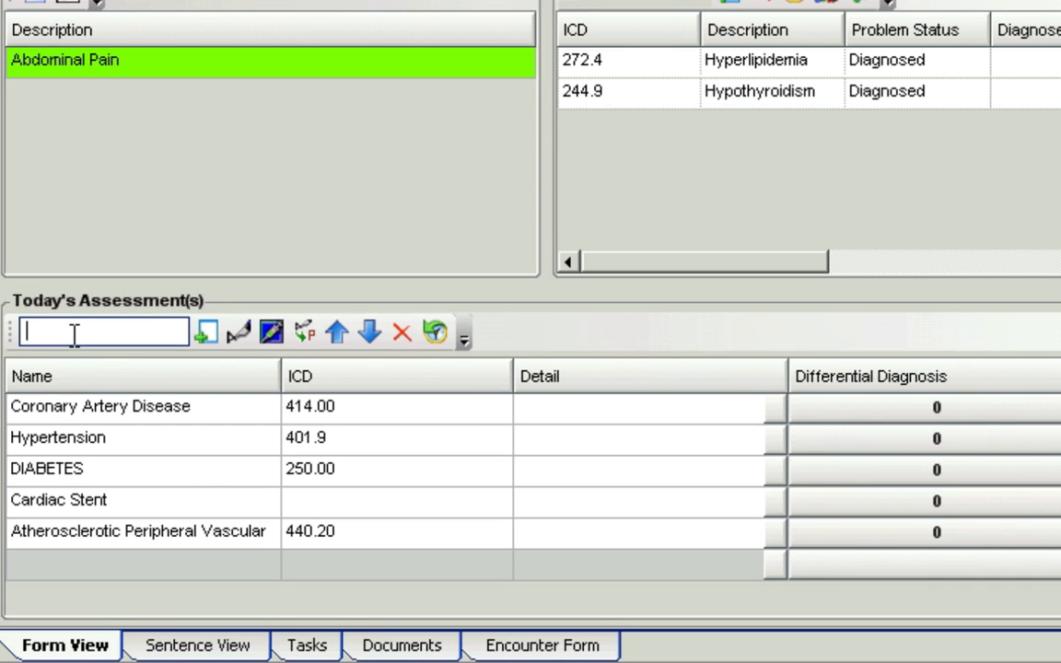
type("Diabetic Pe")
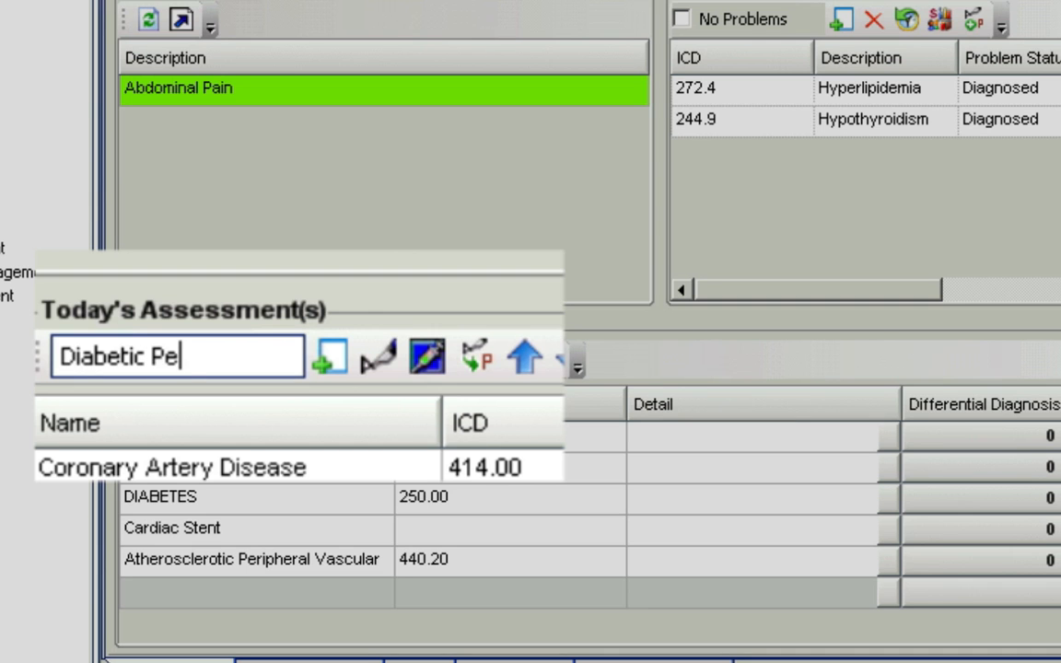
type("ripheral")
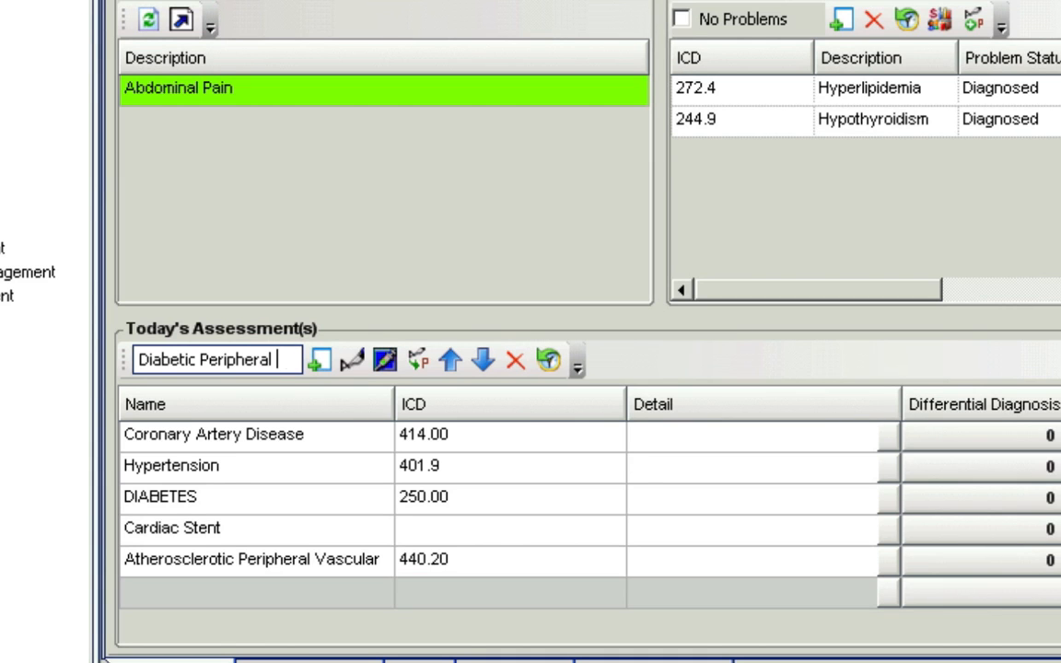
type(" Vascu")
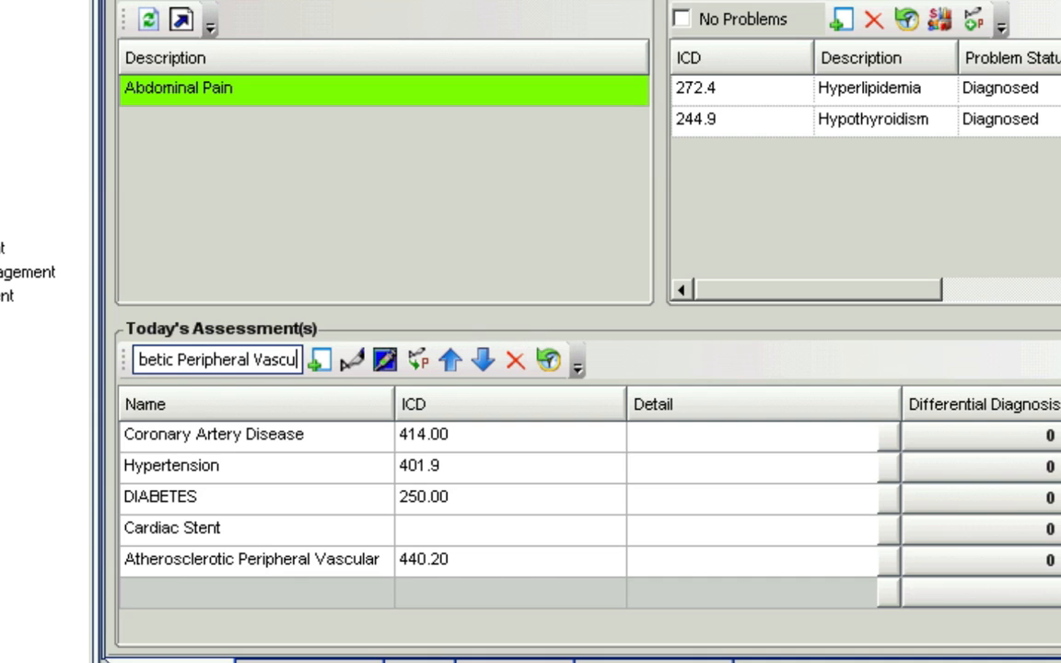
type("lar di")
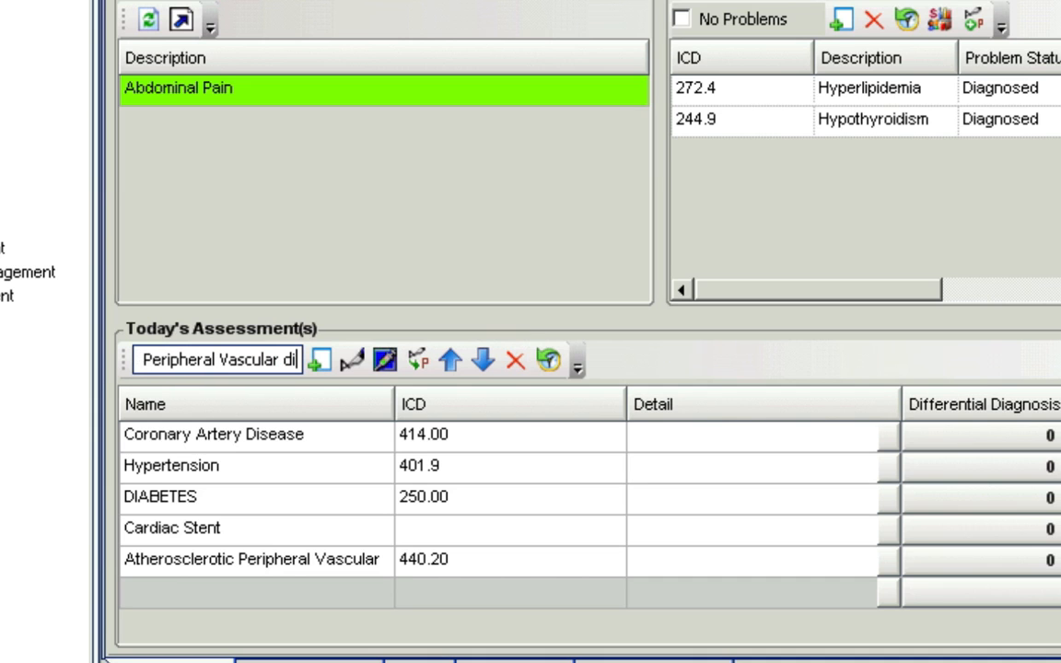
type("s")
key("BackSpace")
key("BackSpace")
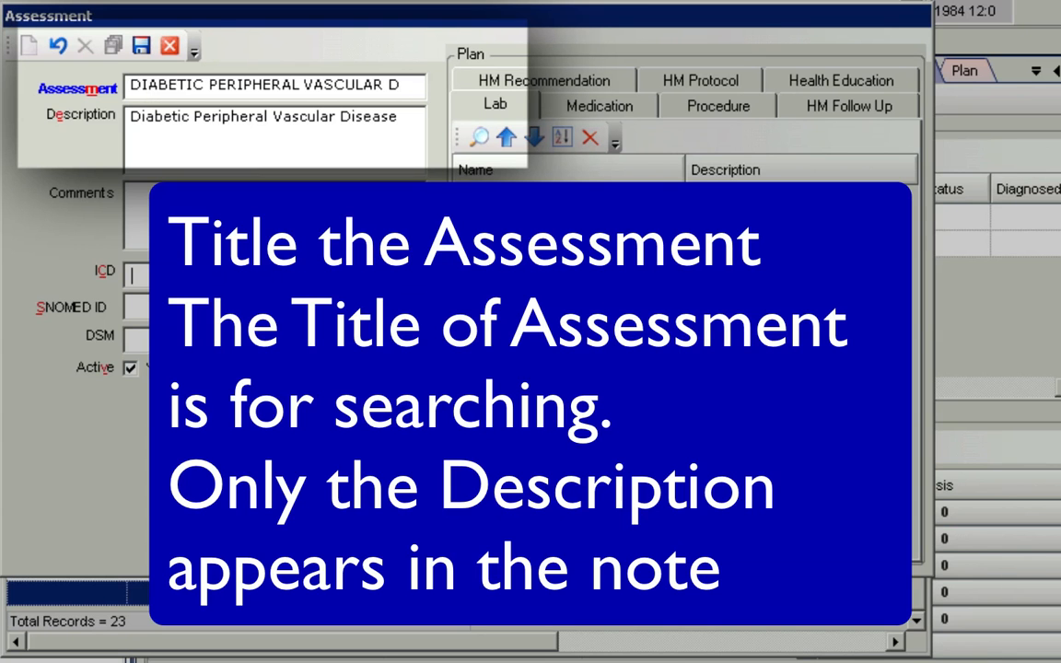
type("250.")
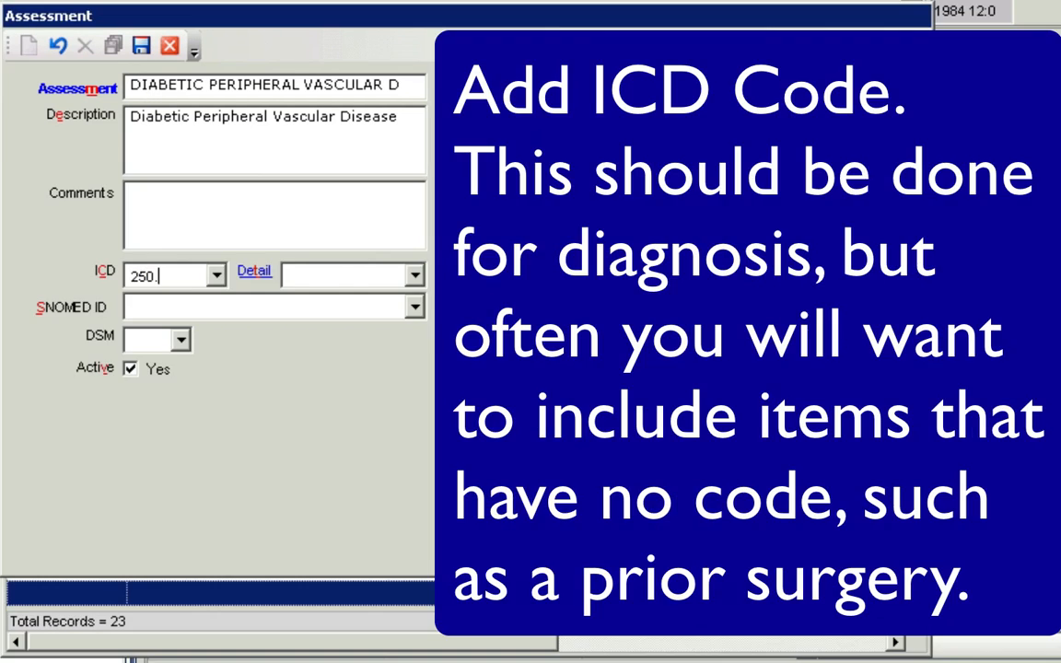
type("71")
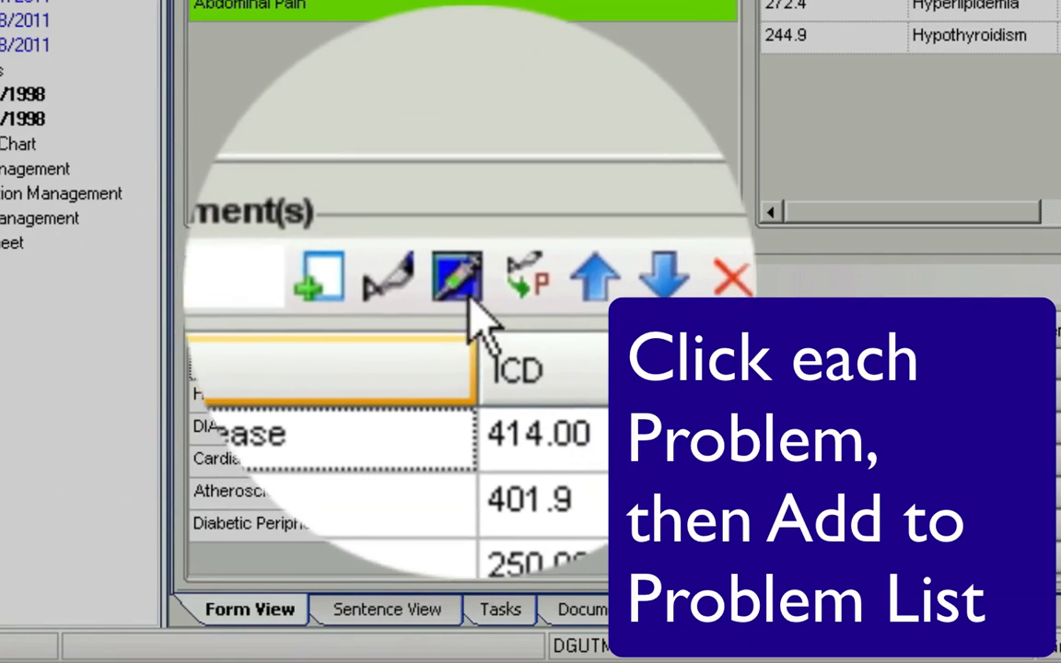
Add Coronary Artery Disease, Hypertension and DIABETES from today's assessments to the problem list
left_click(497, 287)
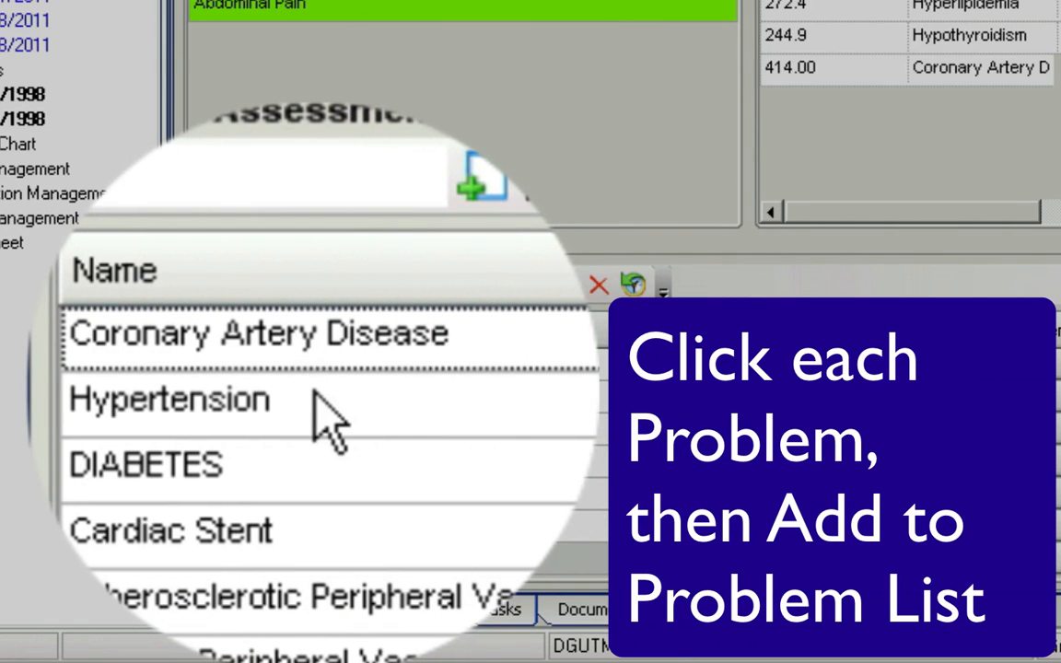
left_click(314, 393)
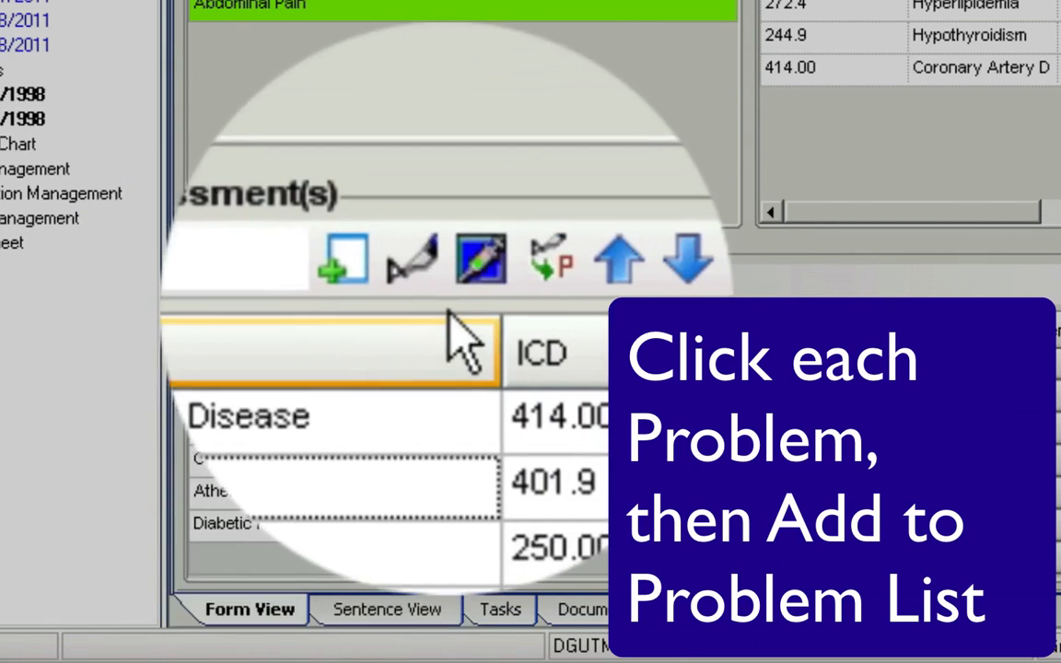
left_click(501, 296)
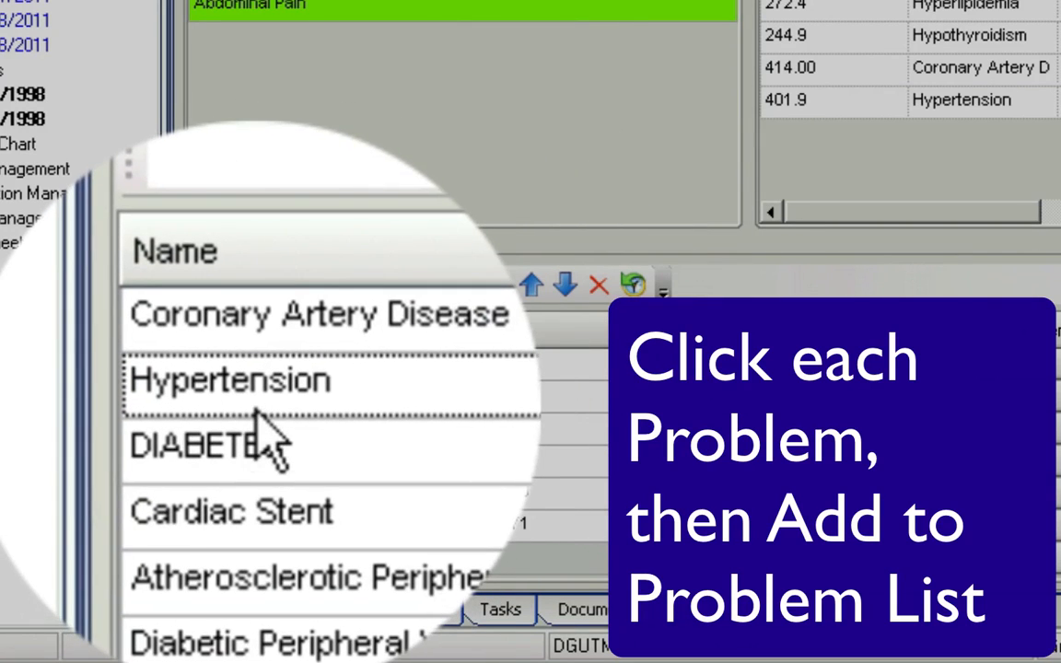
left_click(258, 435)
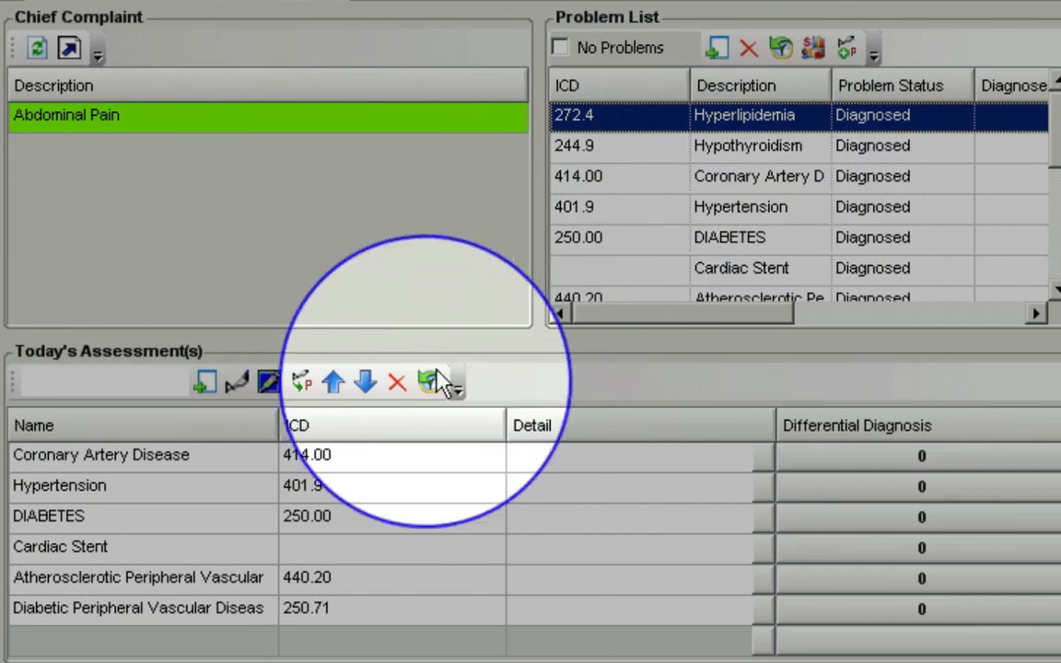
Copy Hyperlipidemia and Hypothyroidism from the problem list into today's assessments
left_click(438, 377)
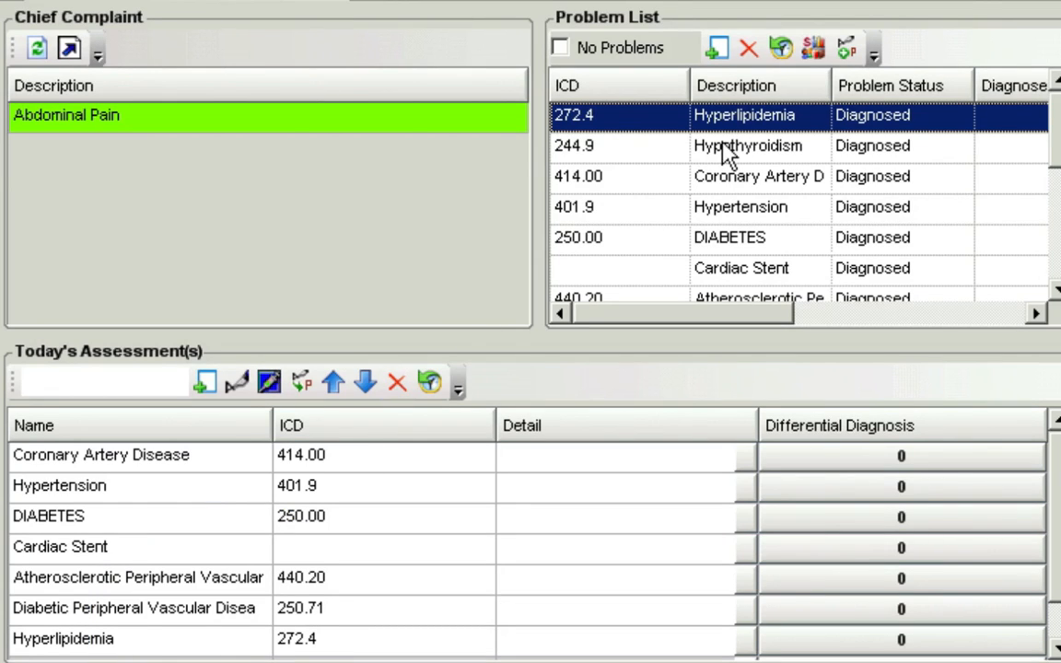
left_click(727, 149)
left_click_drag(724, 152, 248, 661)
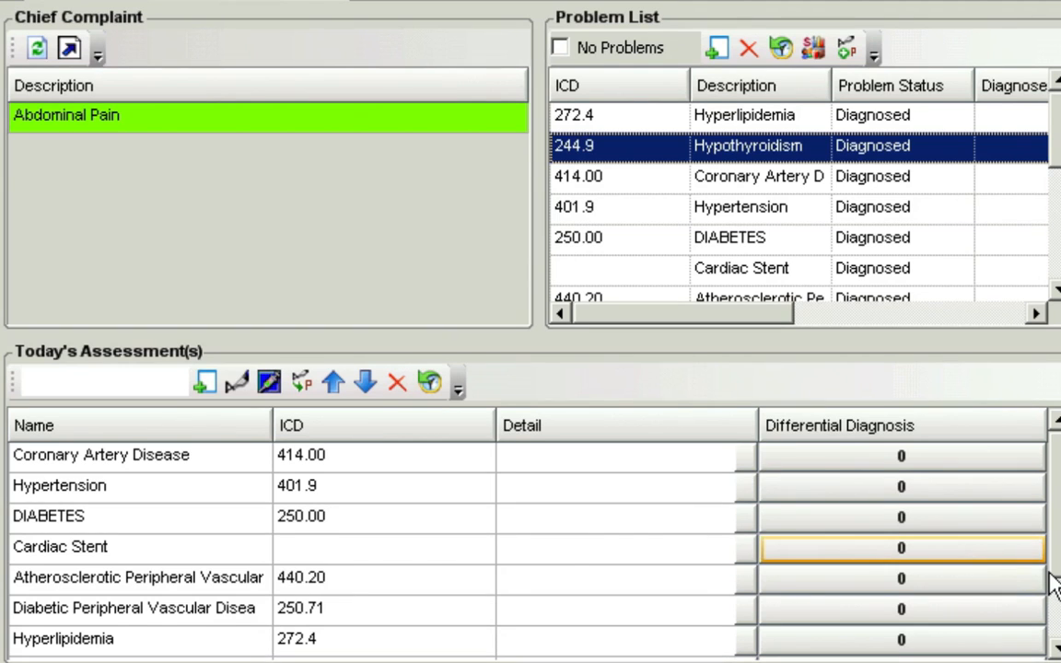
scroll(1048, 627, "down", 1)
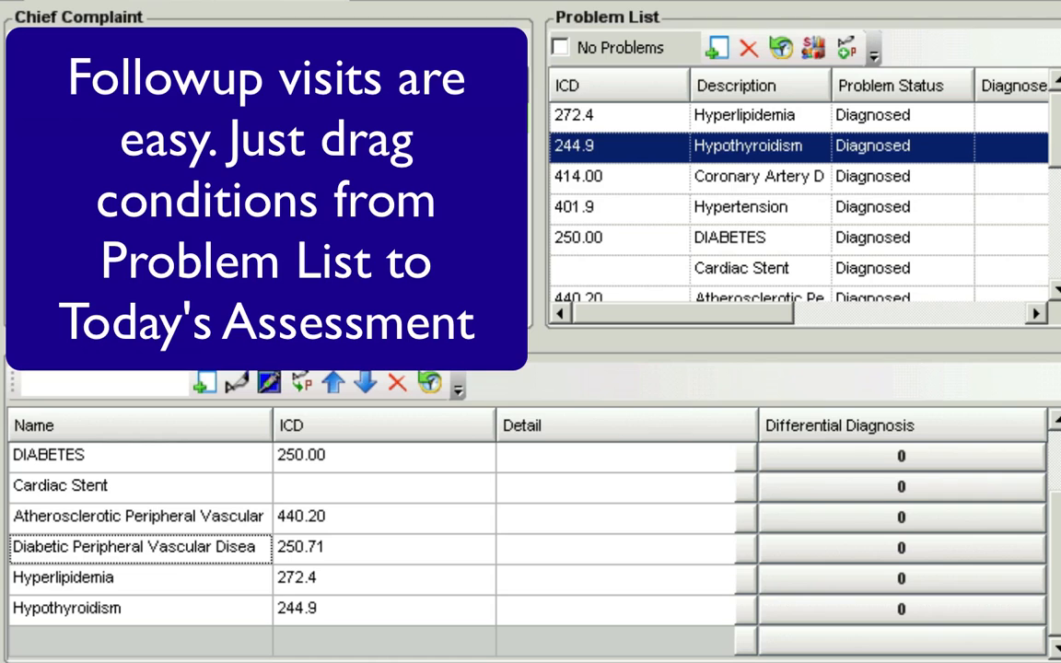
Add Hyperlipidemia from the problem list to today's assessments
scroll(1052, 465, "up", 1)
left_click(743, 118)
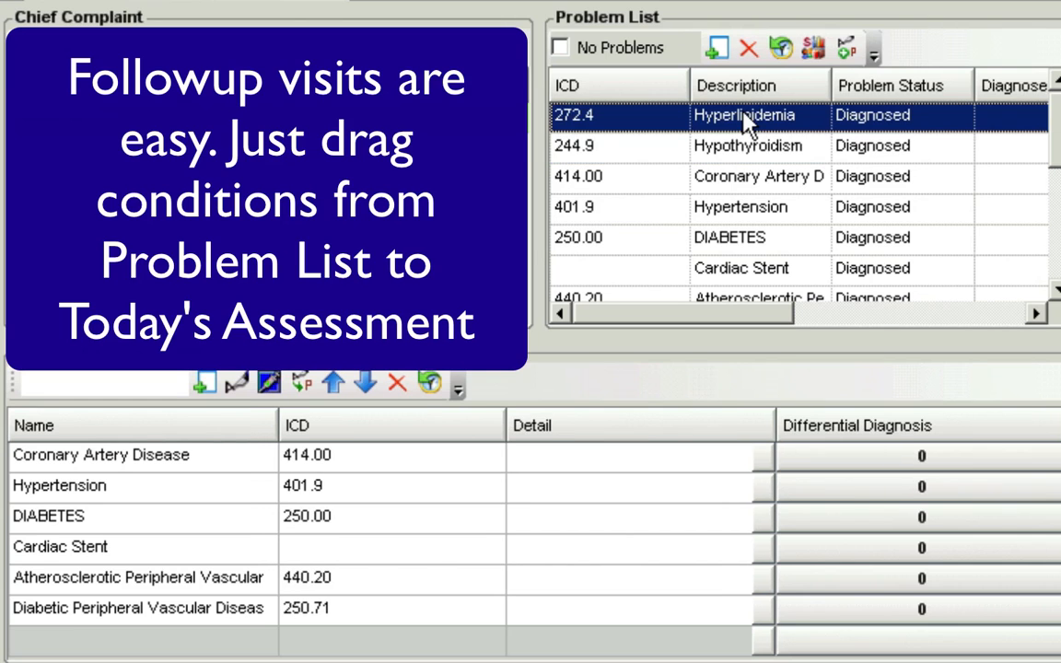
left_click_drag(743, 116, 232, 645)
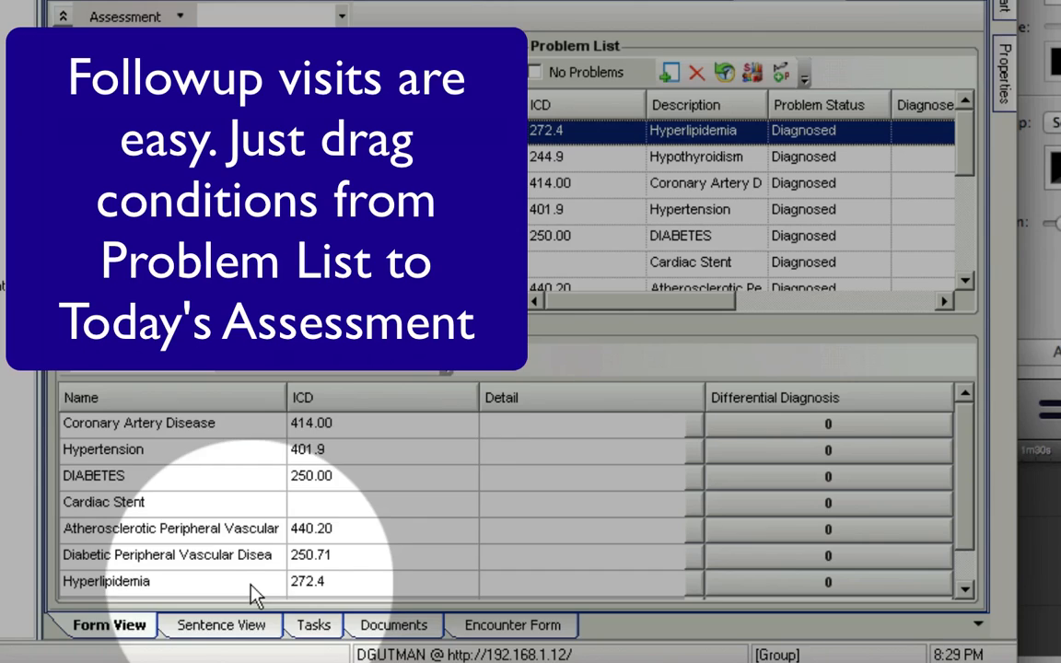
Add Hypothyroidism from the problem list to today's assessments
left_click(678, 161)
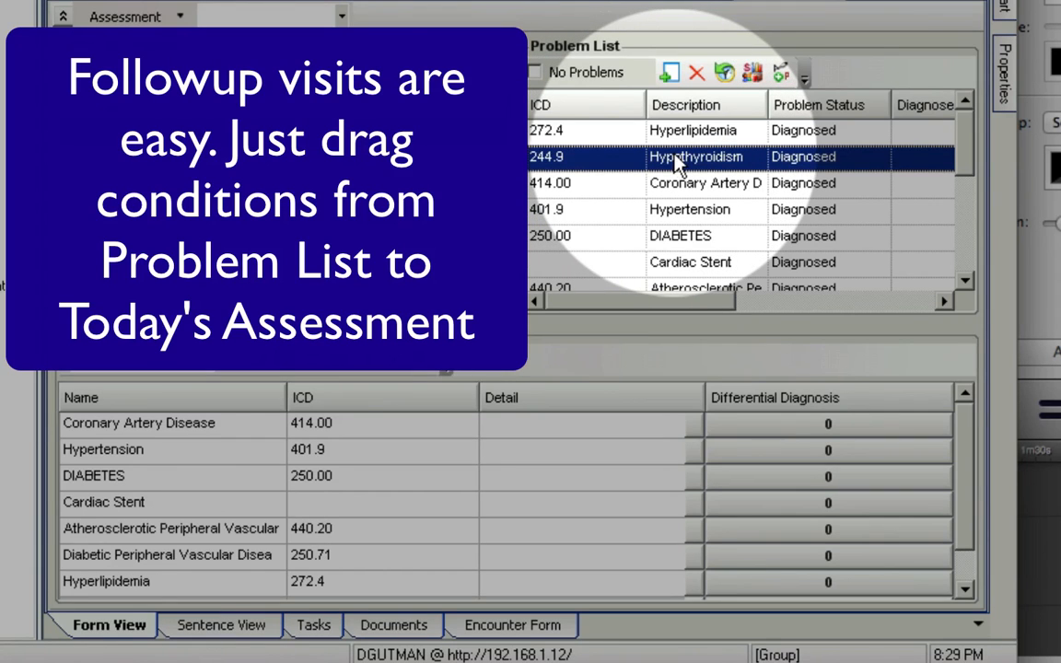
left_click_drag(679, 161, 267, 603)
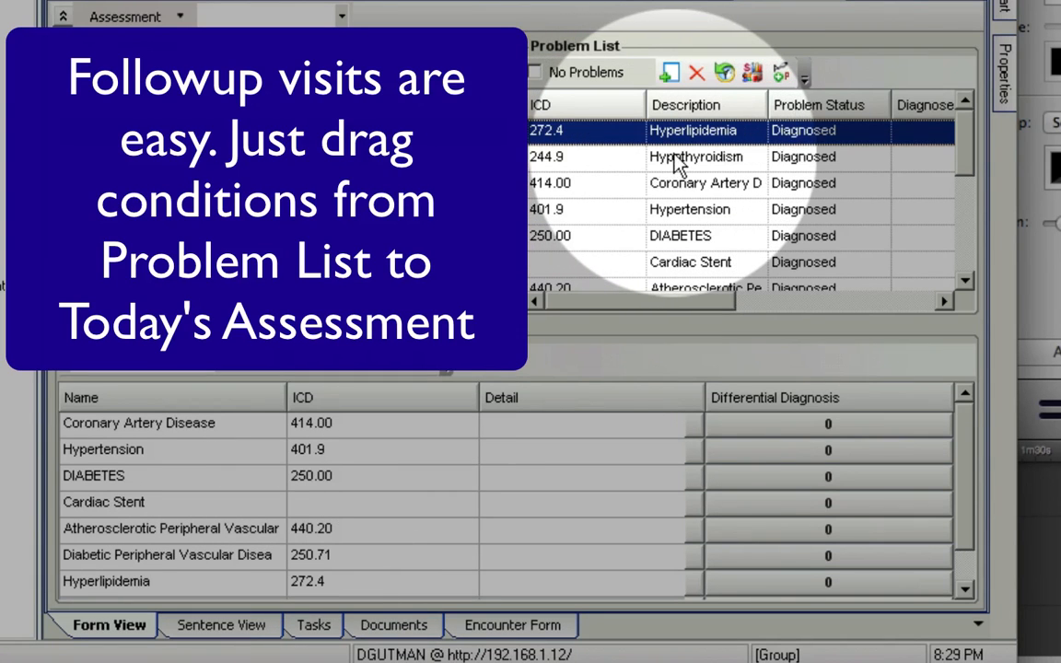
left_click(678, 162)
left_click_drag(677, 162, 264, 603)
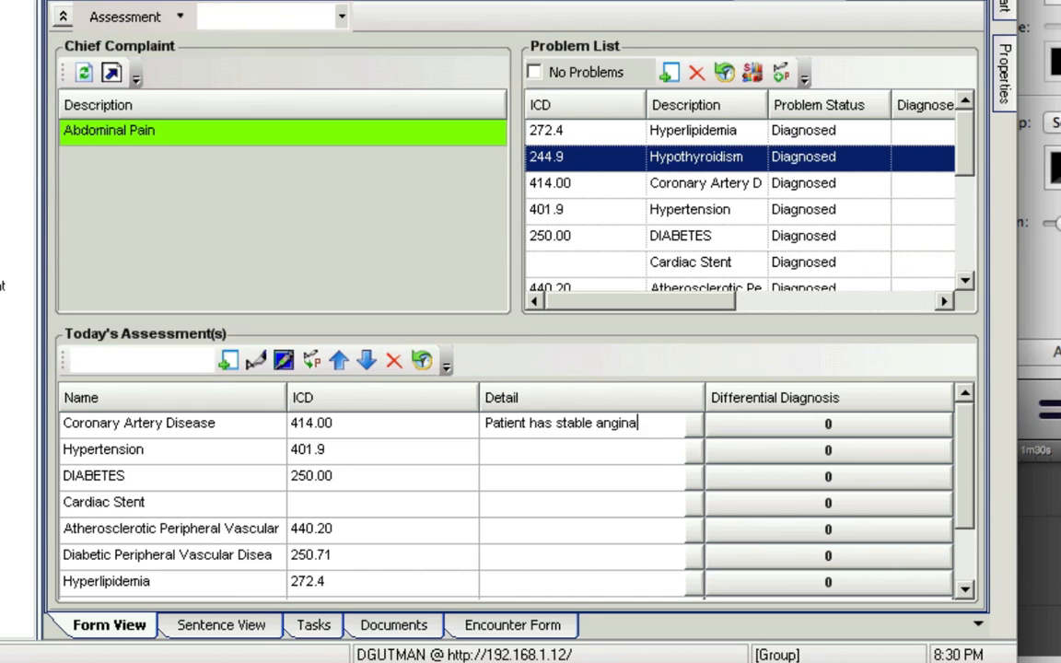
Complete the Coronary Artery Disease detail as "Patient has stable angina on severe exerton"
type("on seve")
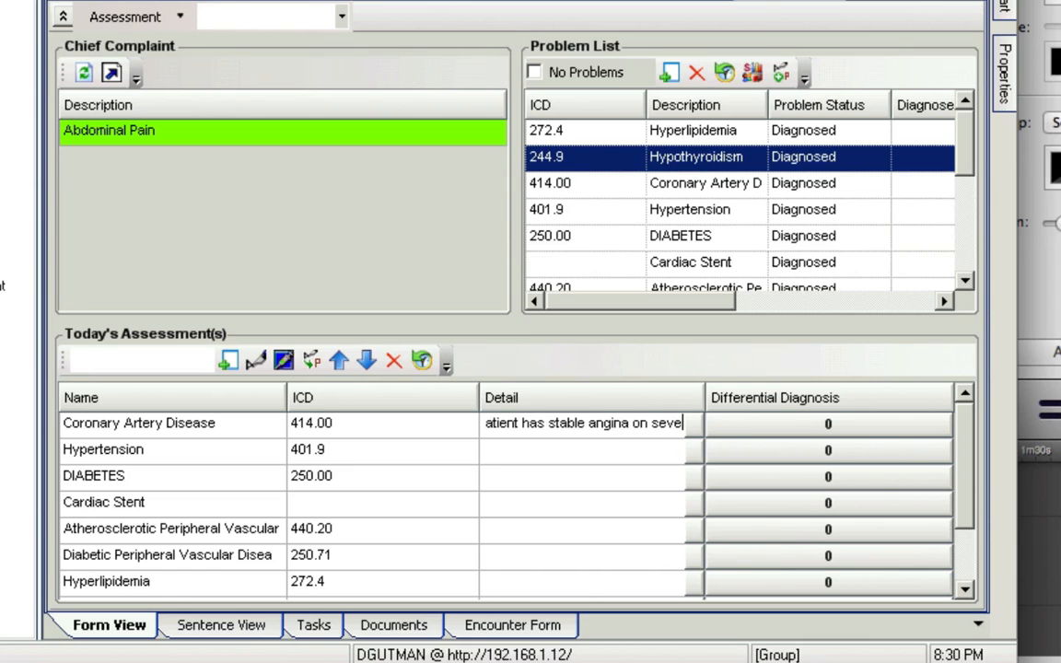
type("re exe")
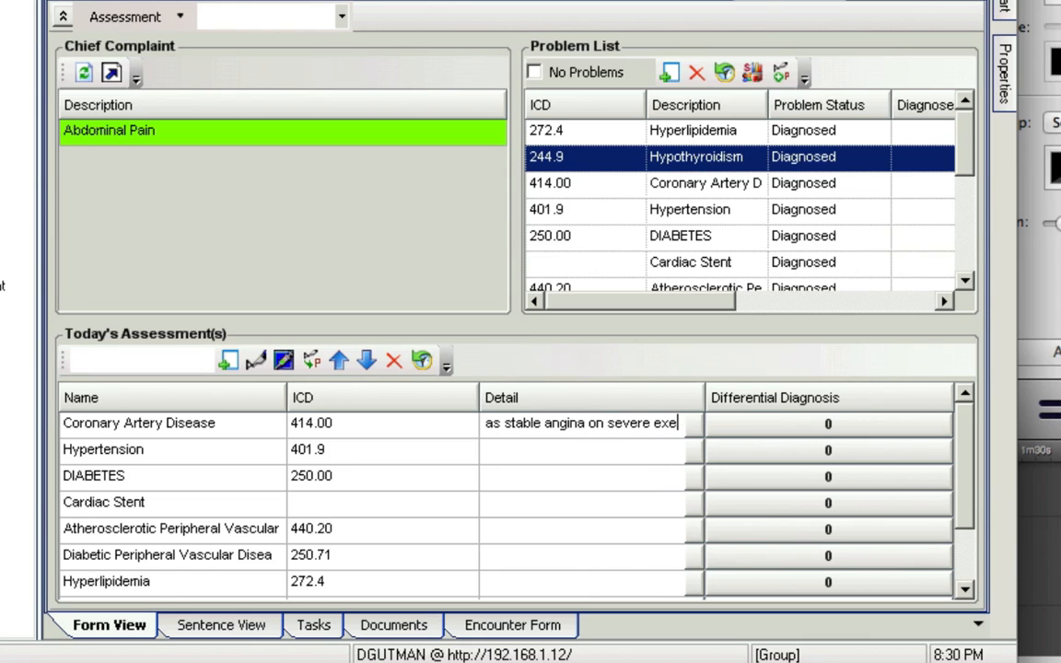
type("rton")
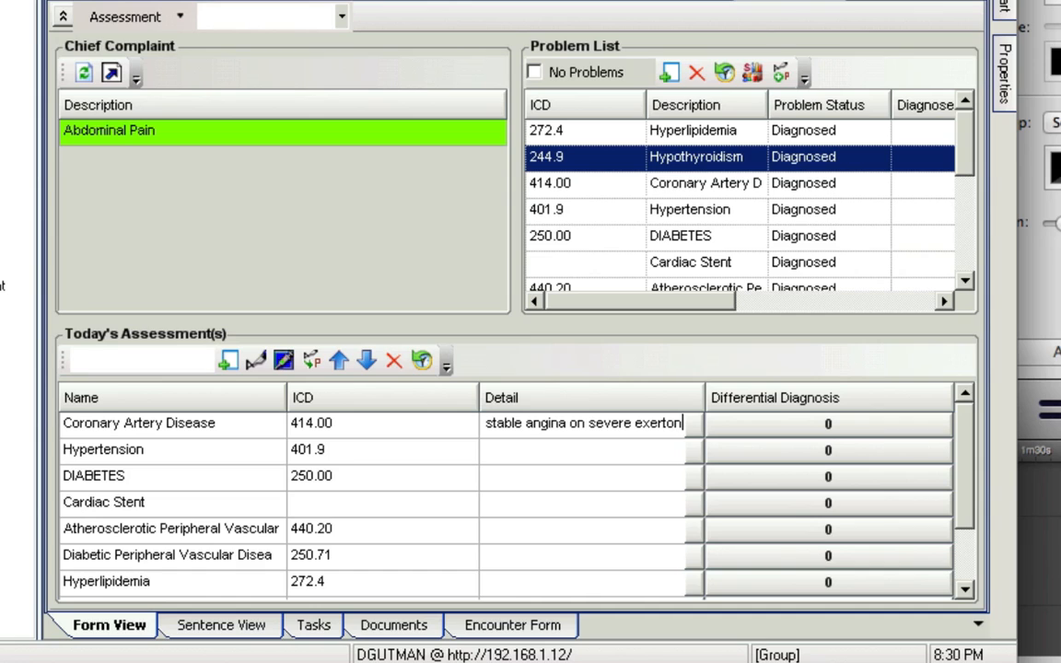
Enter "Blood pressure is well controlled." as the detail for Hypertension
key("Return")
type("Blood pressure is well controlled")
type(".")
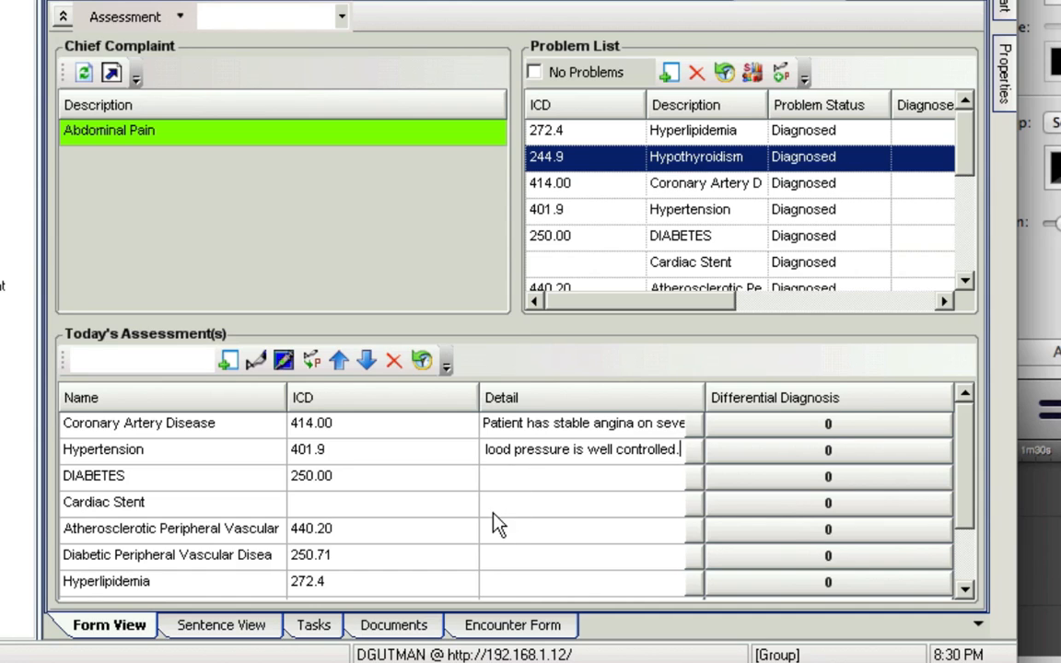
Enter "LDL P is high, although LDL C is controlled." as the detail for Hyperlipidemia
left_click(509, 582)
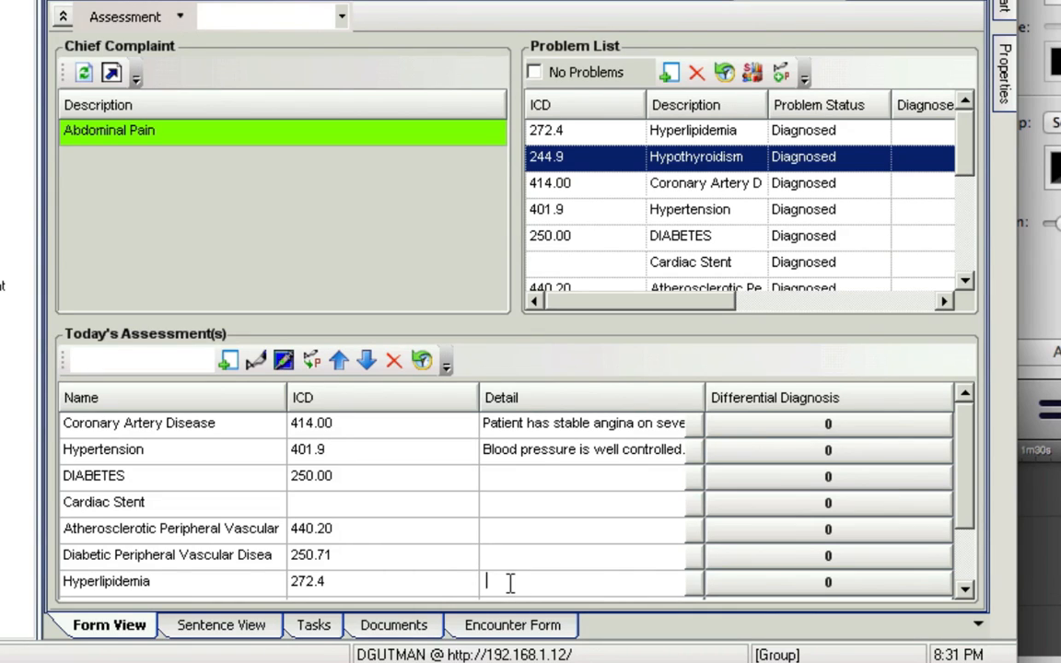
type("LDL P is high, althoo")
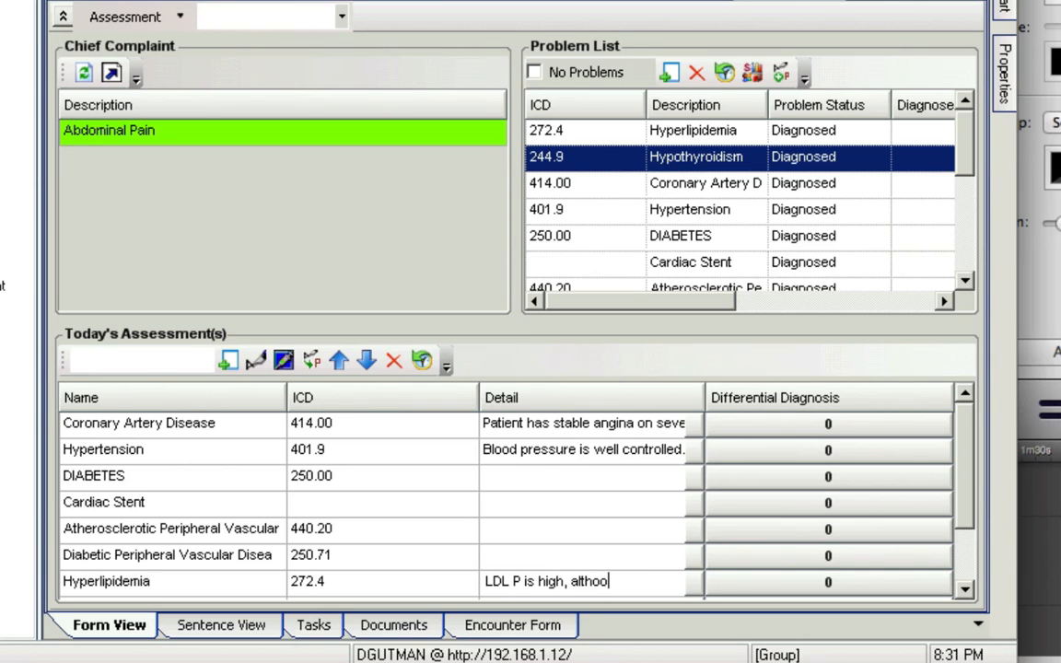
type("gh LDL C is c")
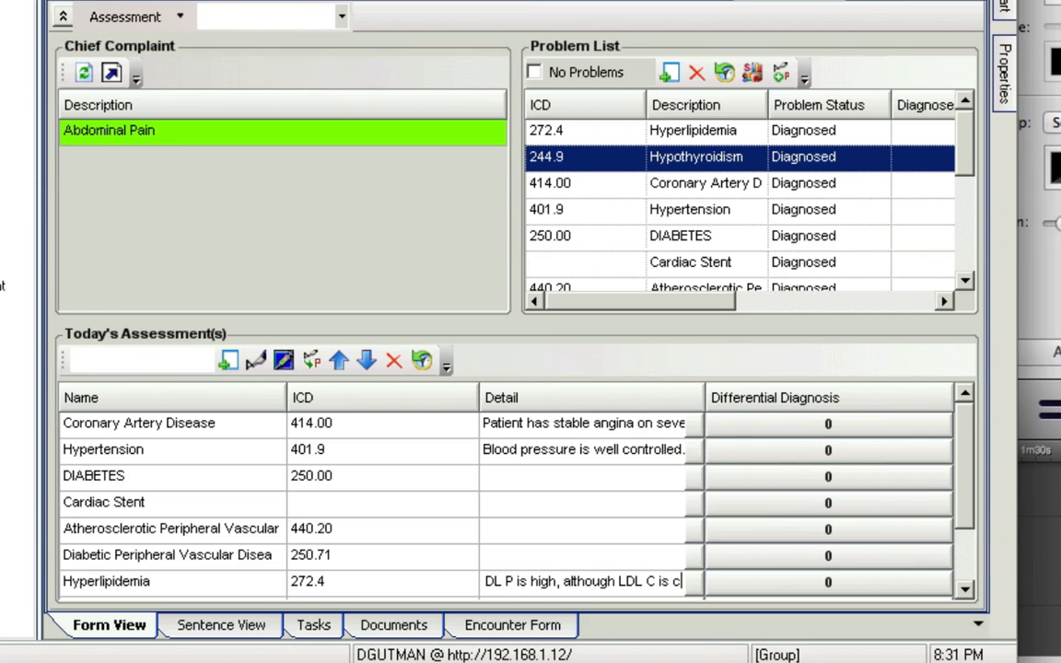
type("ontrolled")
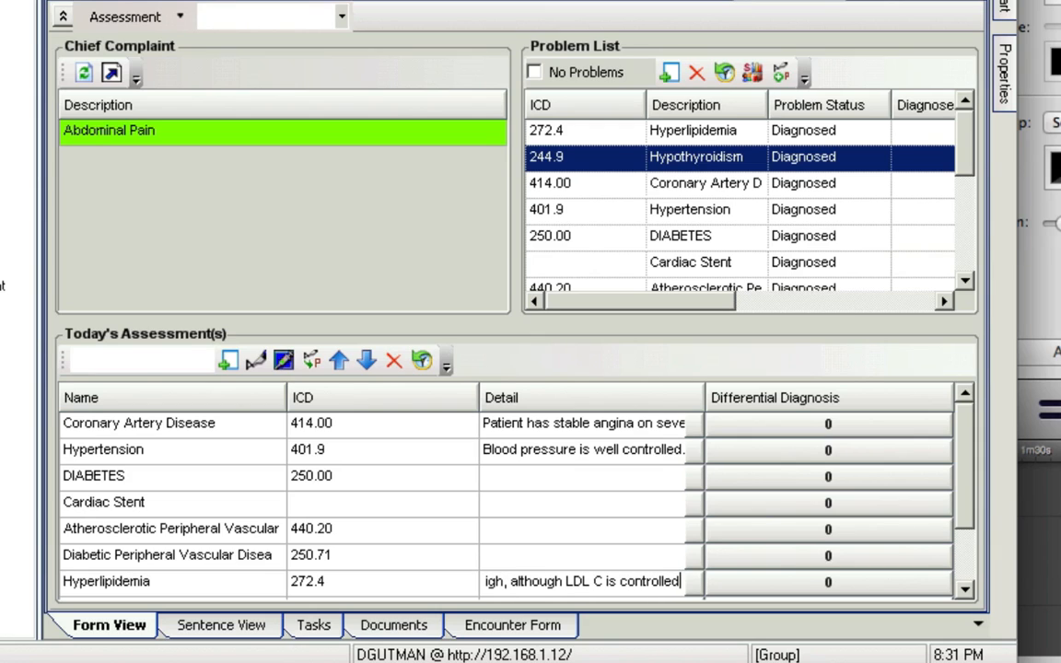
type(".")
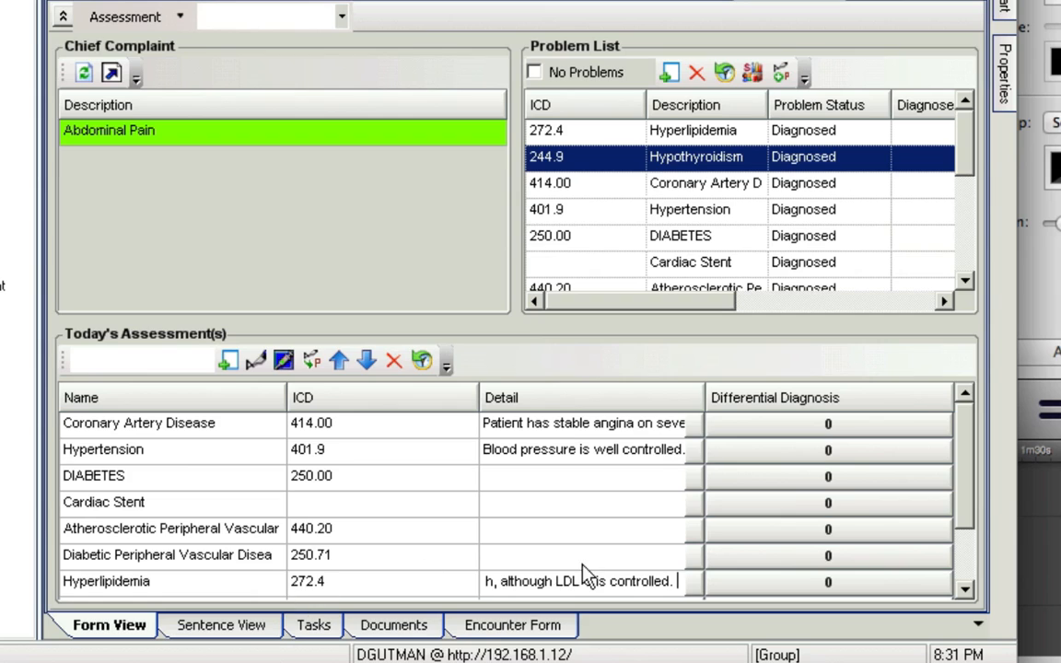
left_click(898, 585)
left_click(966, 561)
left_click(925, 563)
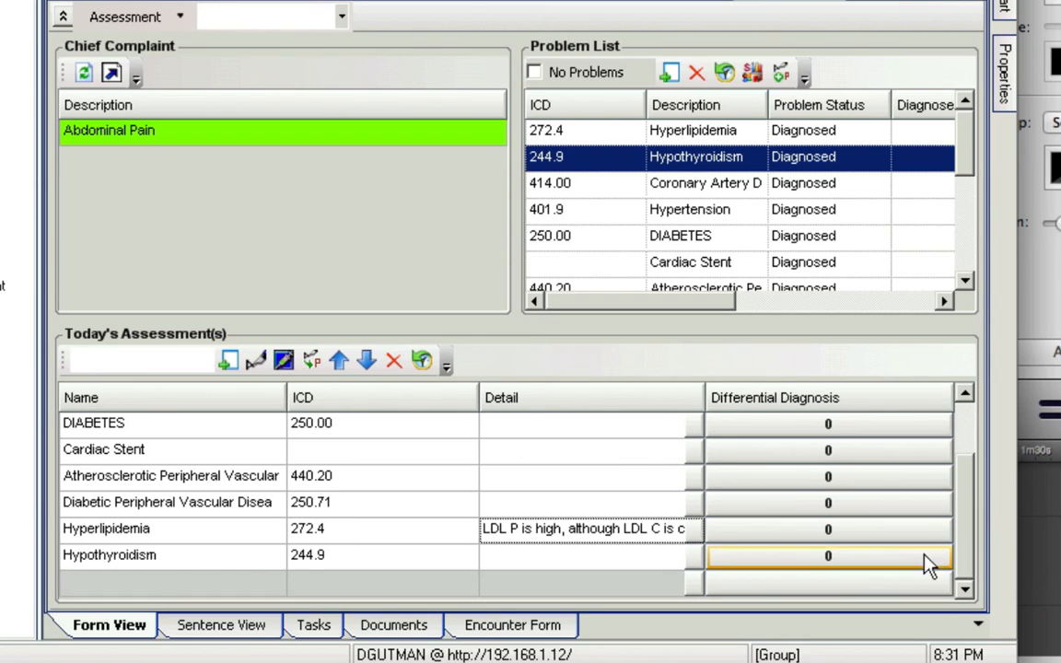
Add Low HDL as a new entry in today's assessments and enter "35" as its detail
left_click(210, 580)
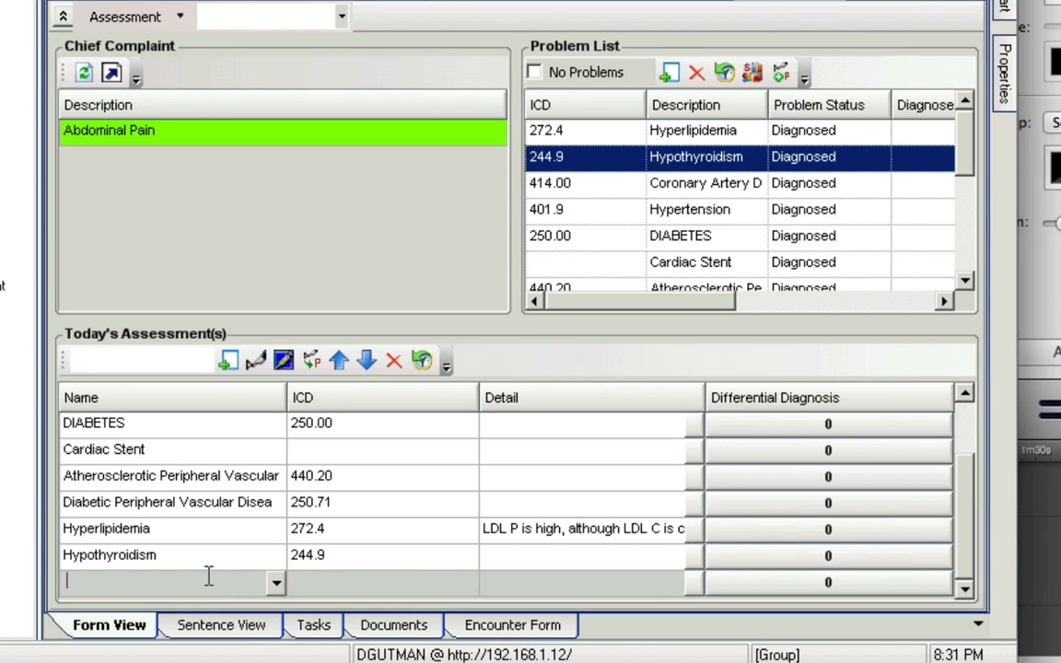
type("Low ")
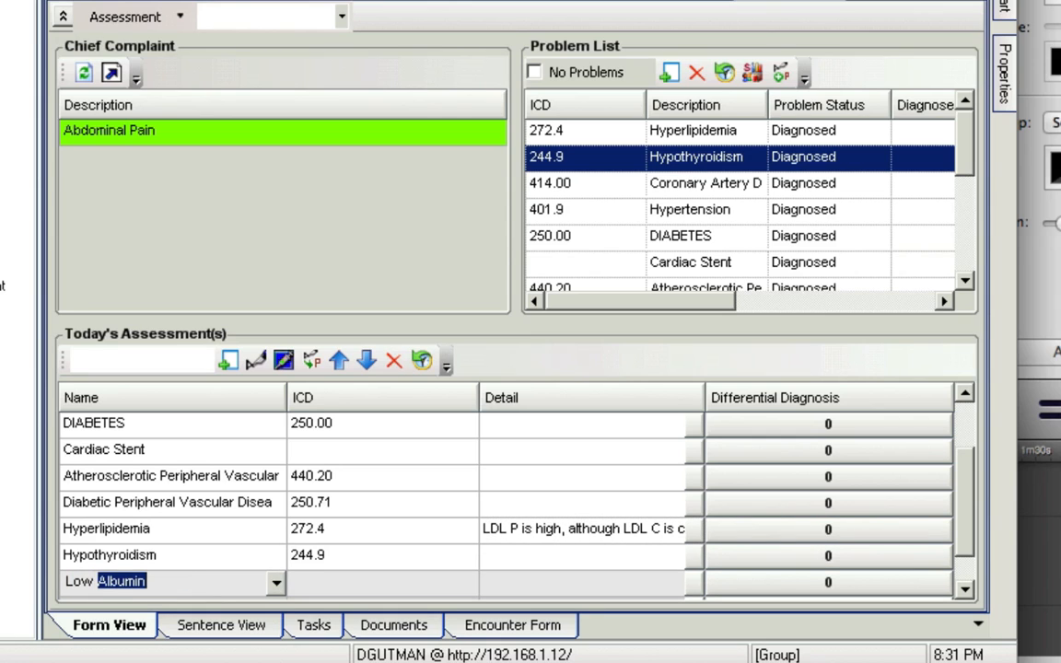
type("H")
key("Tab")
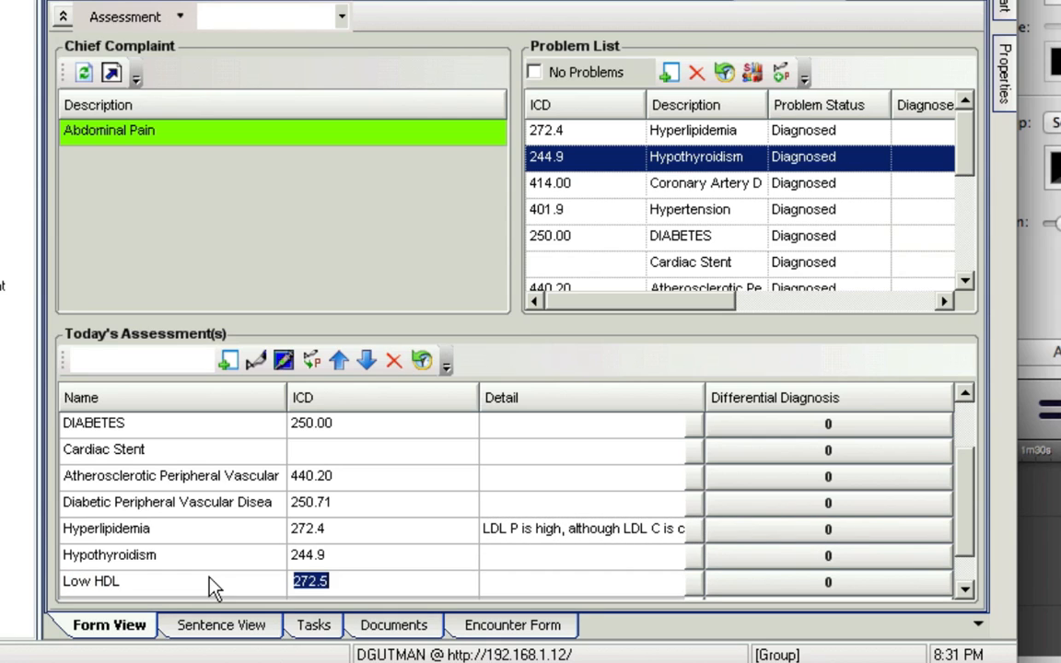
key("Tab")
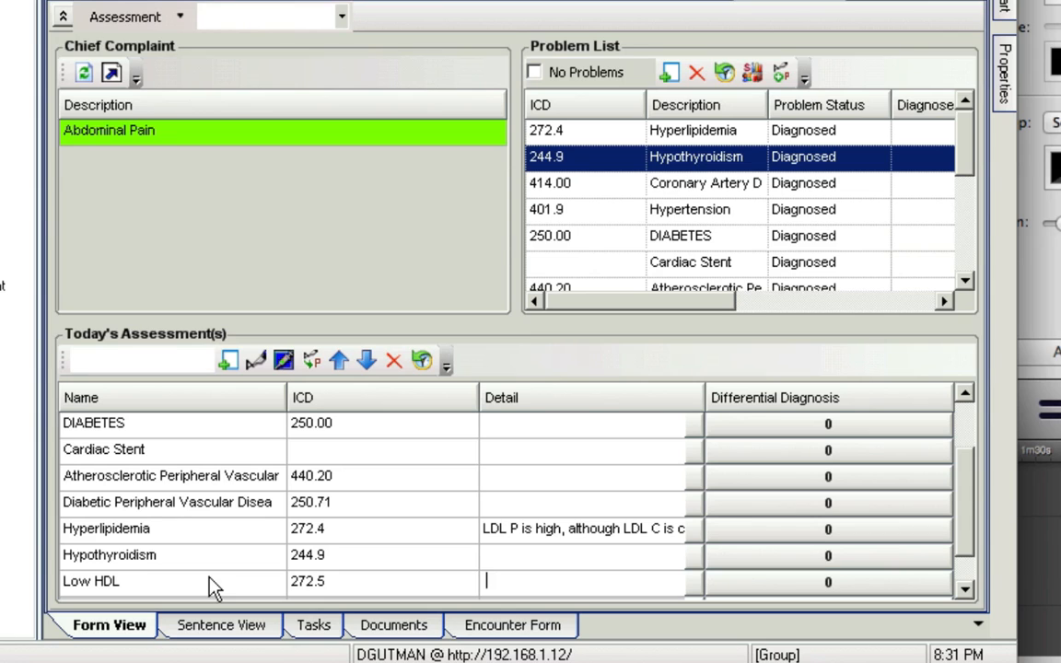
type("35")
For Cardiac Stent in the problem list, enter diagnosed date 02/13/2008 and the comment "Two stents in LAD and CX in 2008"
left_click(925, 262)
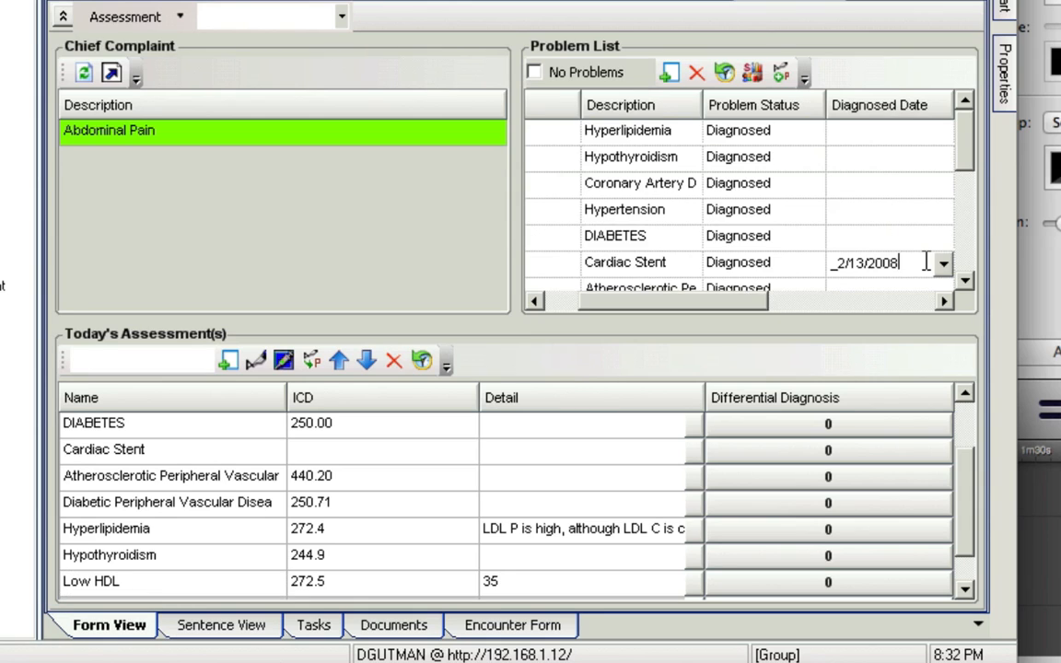
key("Tab")
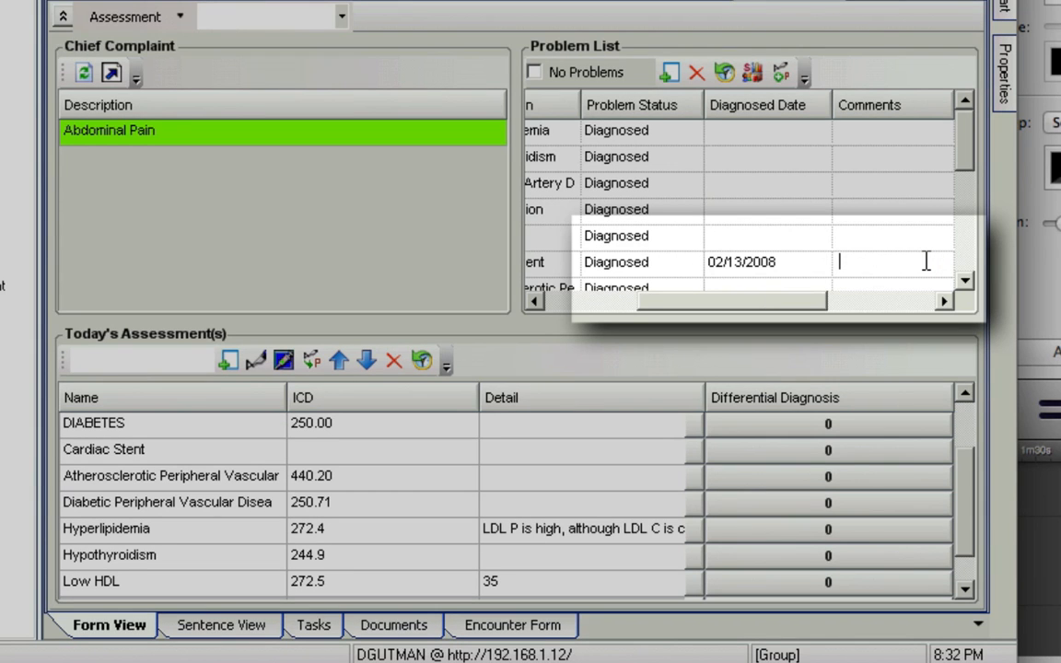
type("T")
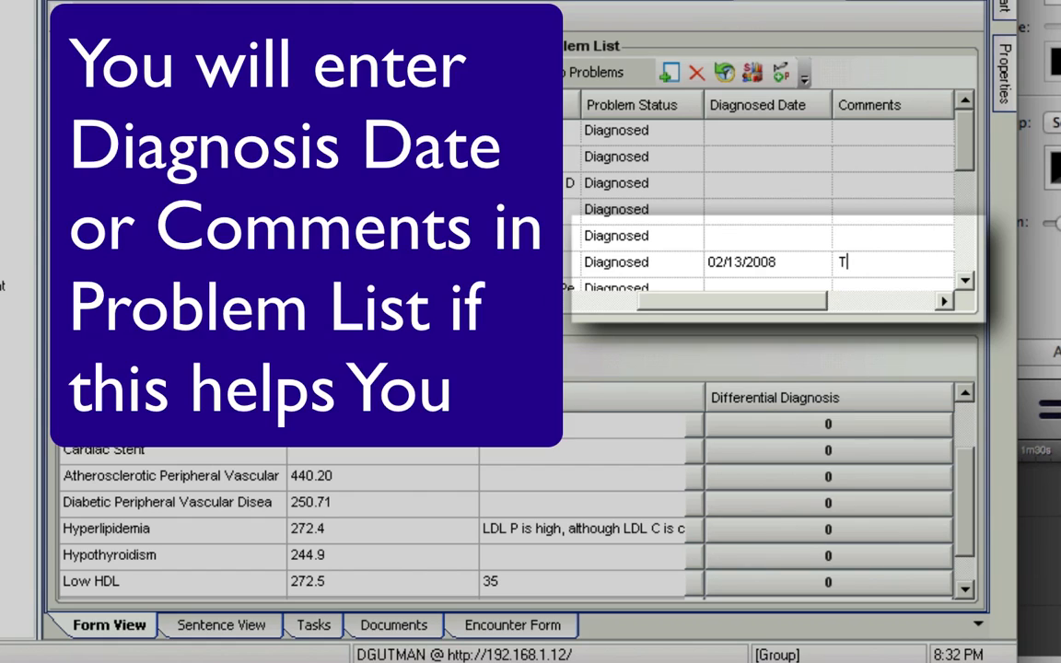
type("wo stents in LAD ")
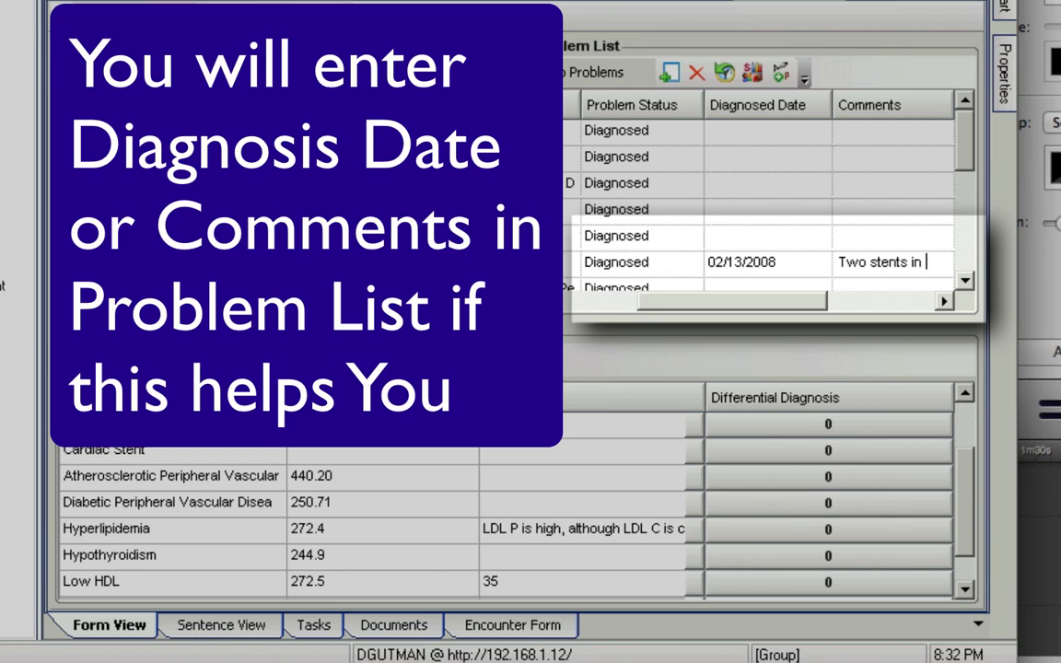
type("and ")
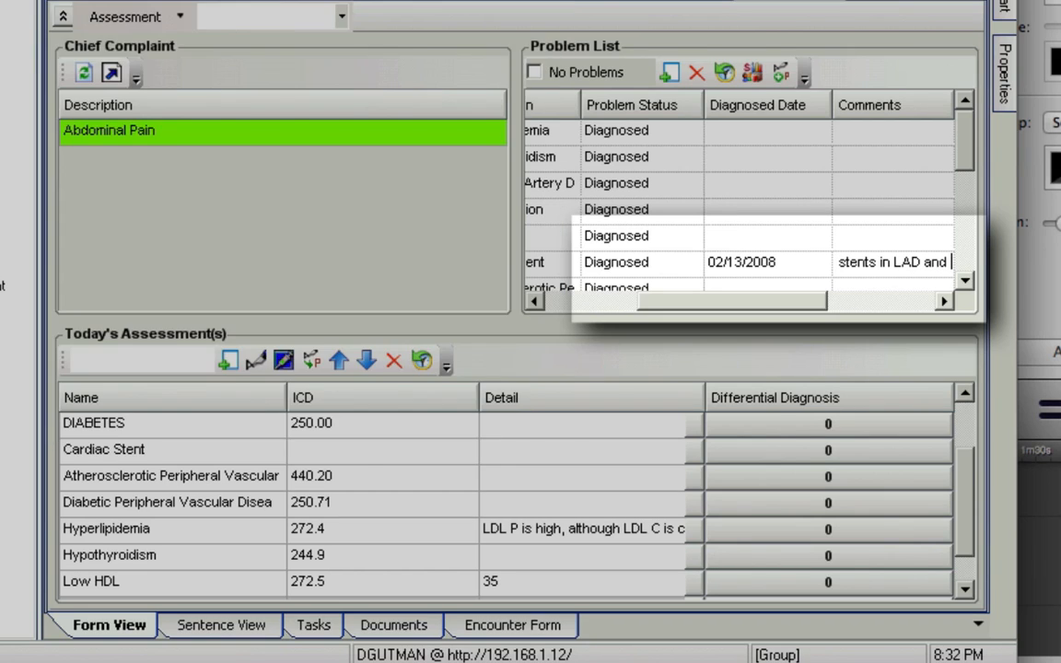
type("C")
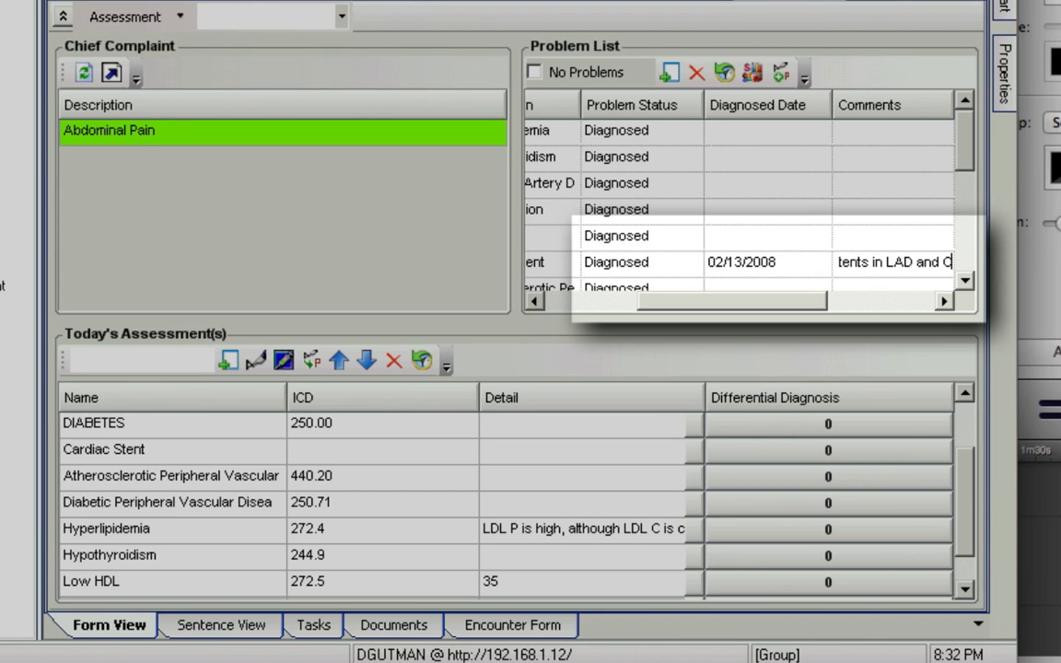
type("X in 2008")
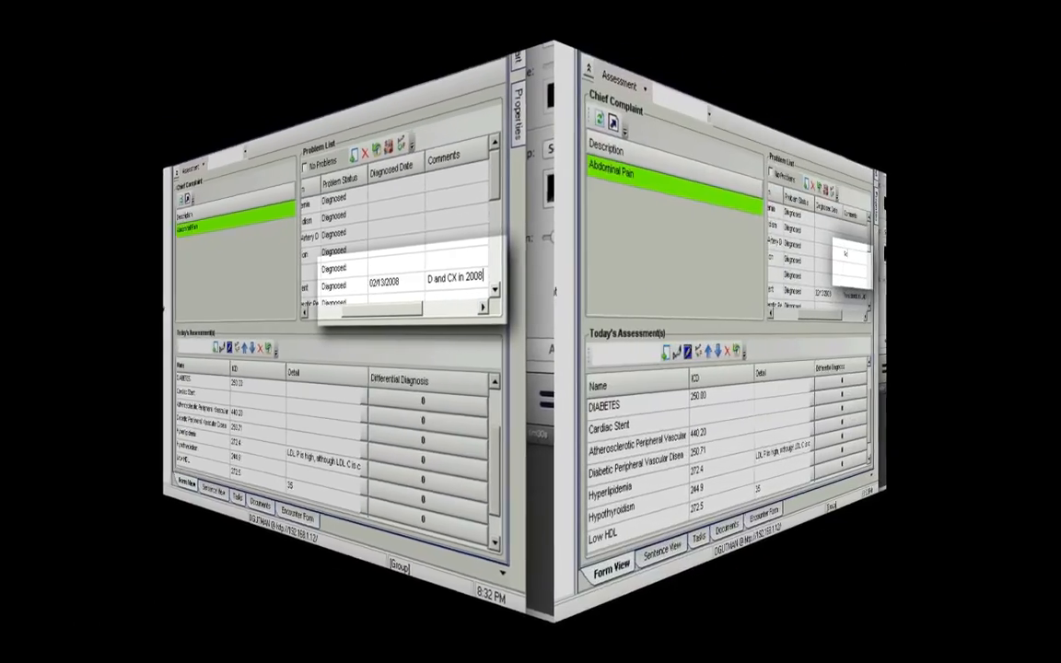
Enter "No history of MI" as the comment for Coronary Artery Disease in the problem list
type("history")
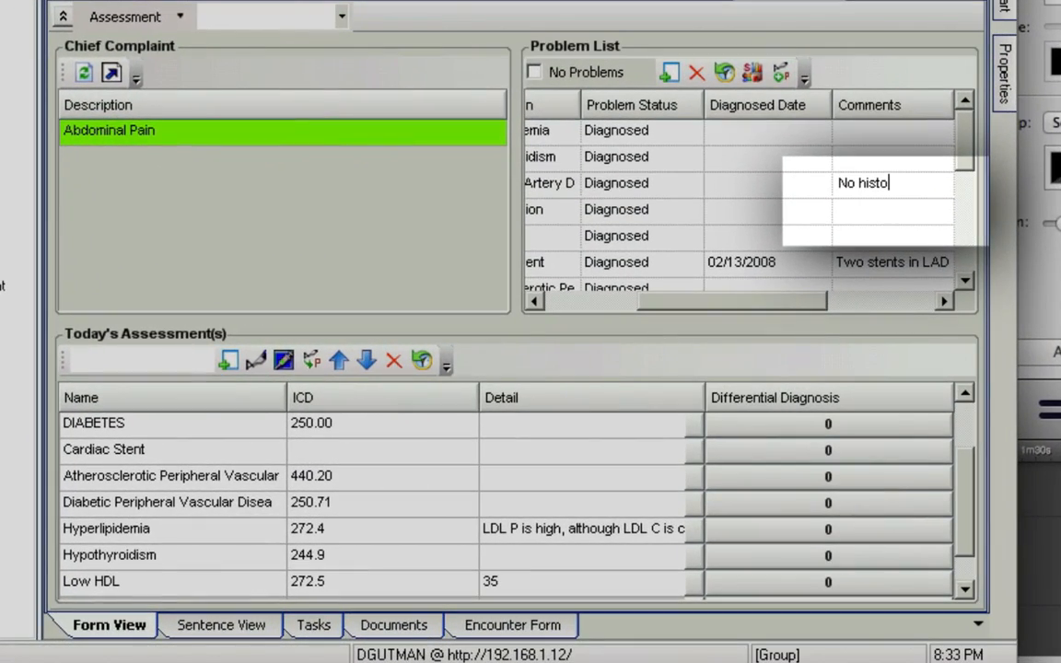
type(" of MI")
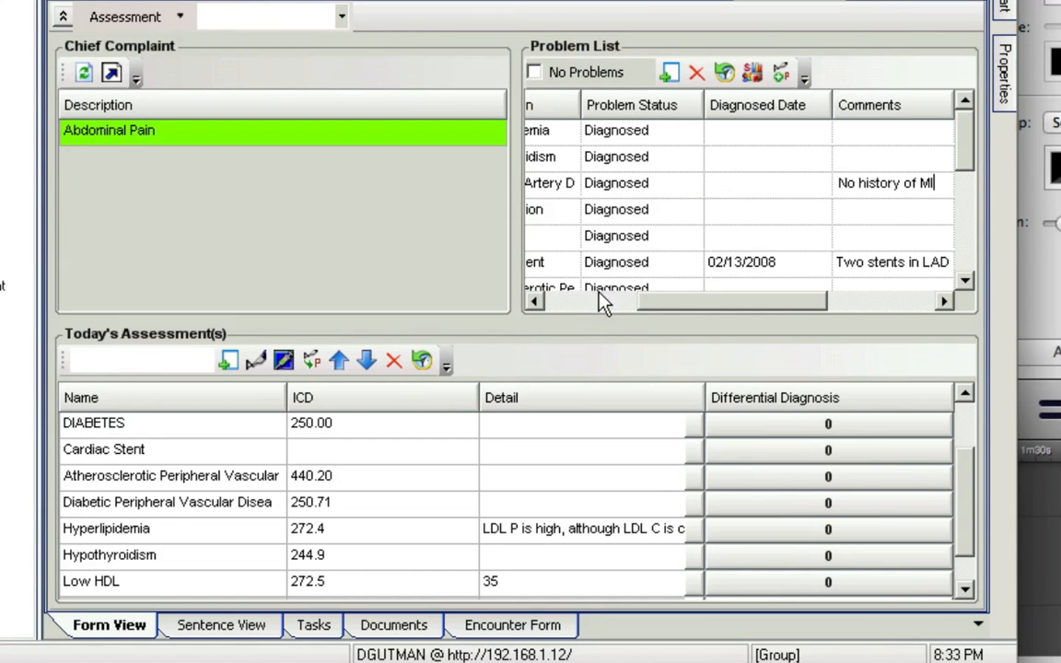
left_click(590, 304)
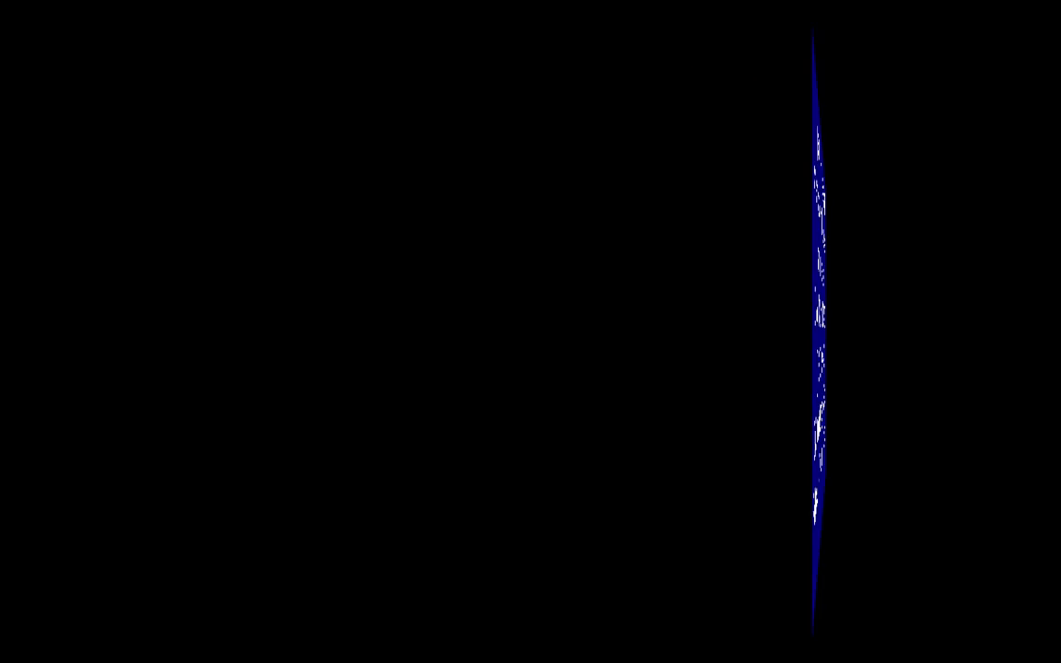